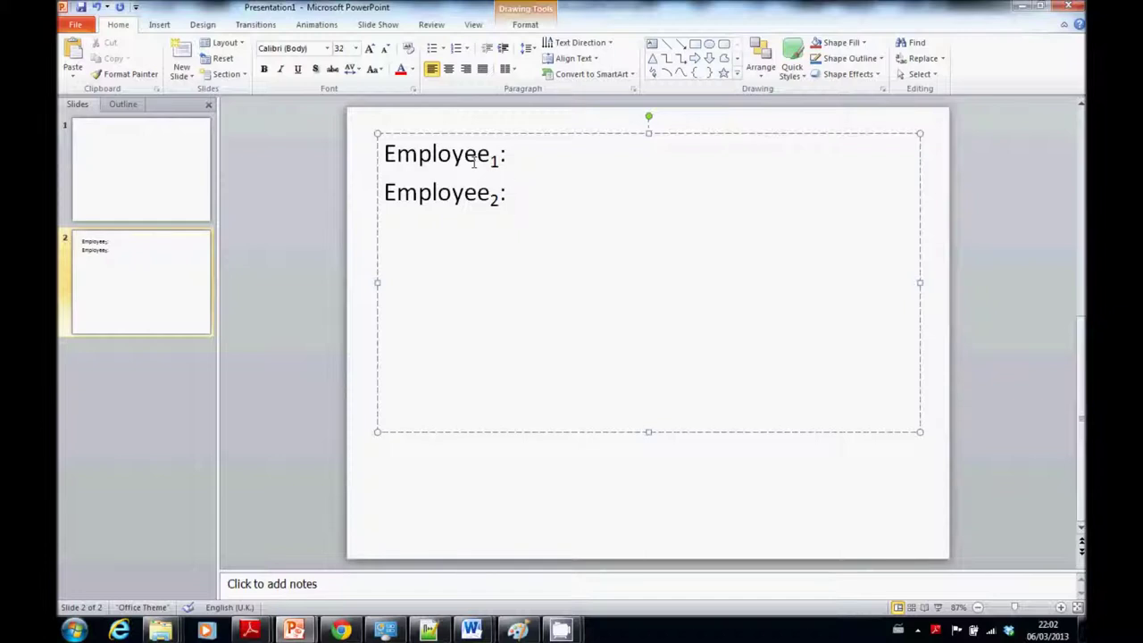
- Place the cursor right after 'Employee1:' on slide 2
{"action": "left_click", "coordinate": [520, 155]}
- Insert a new equation placeholder after 'Employee1:' and select its text
{"action": "left_click", "coordinate": [161, 24]}
{"action": "left_click", "coordinate": [633, 58]}
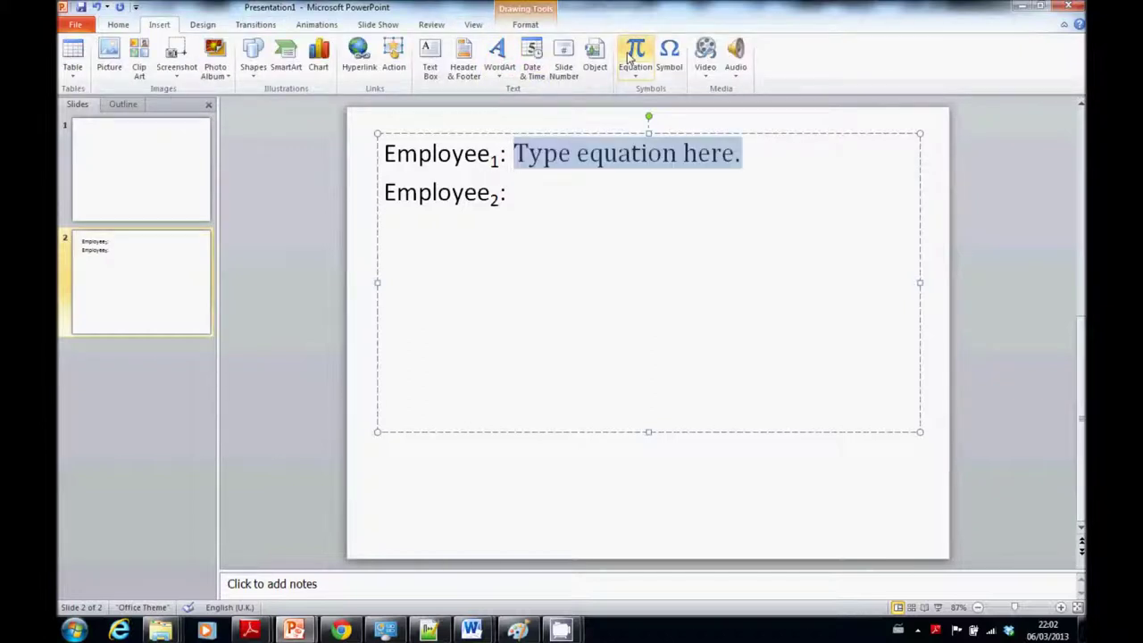
{"action": "left_click", "coordinate": [539, 166]}
{"action": "left_click", "coordinate": [538, 165]}
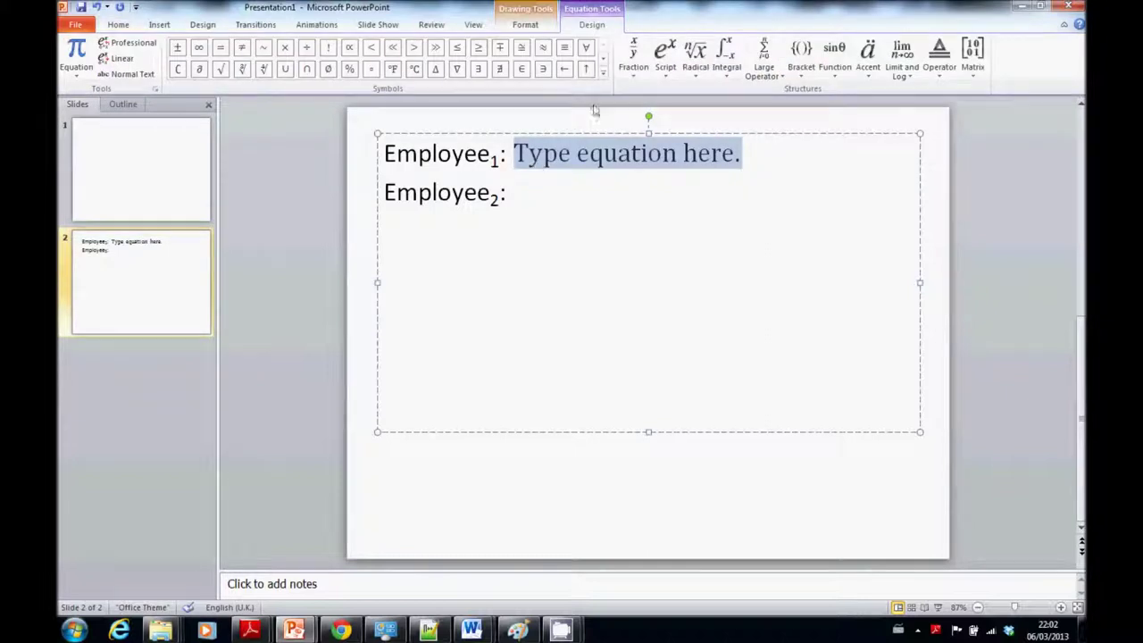
- Browse the equation symbol sets and the Large Operator list, closing it without inserting
{"action": "left_click", "coordinate": [602, 59]}
{"action": "left_click", "coordinate": [603, 59]}
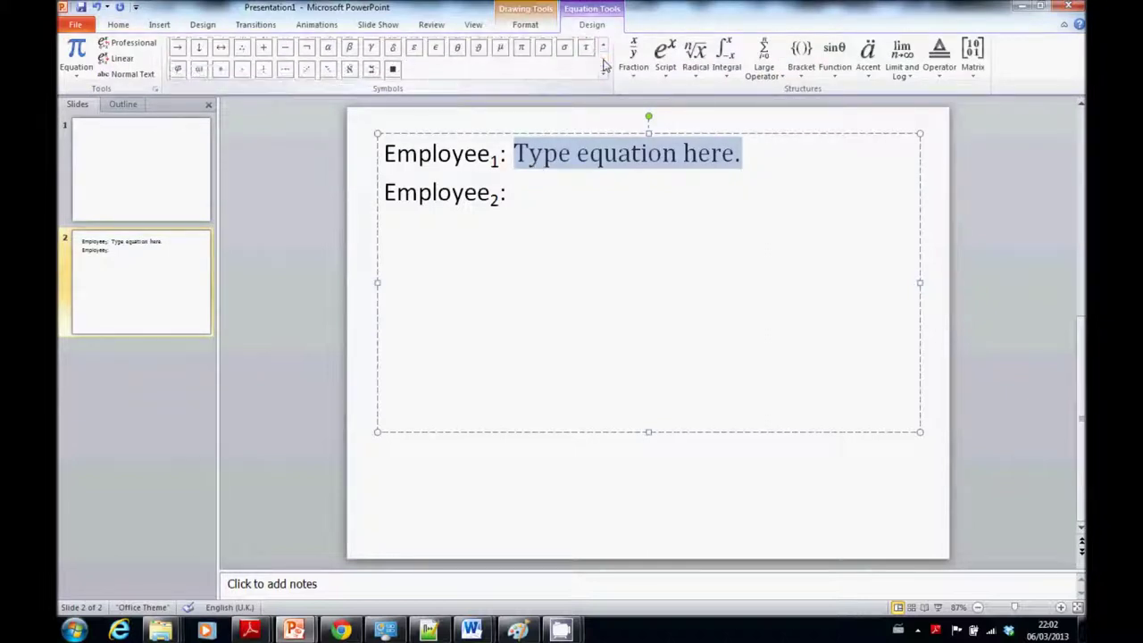
{"action": "left_click", "coordinate": [605, 47]}
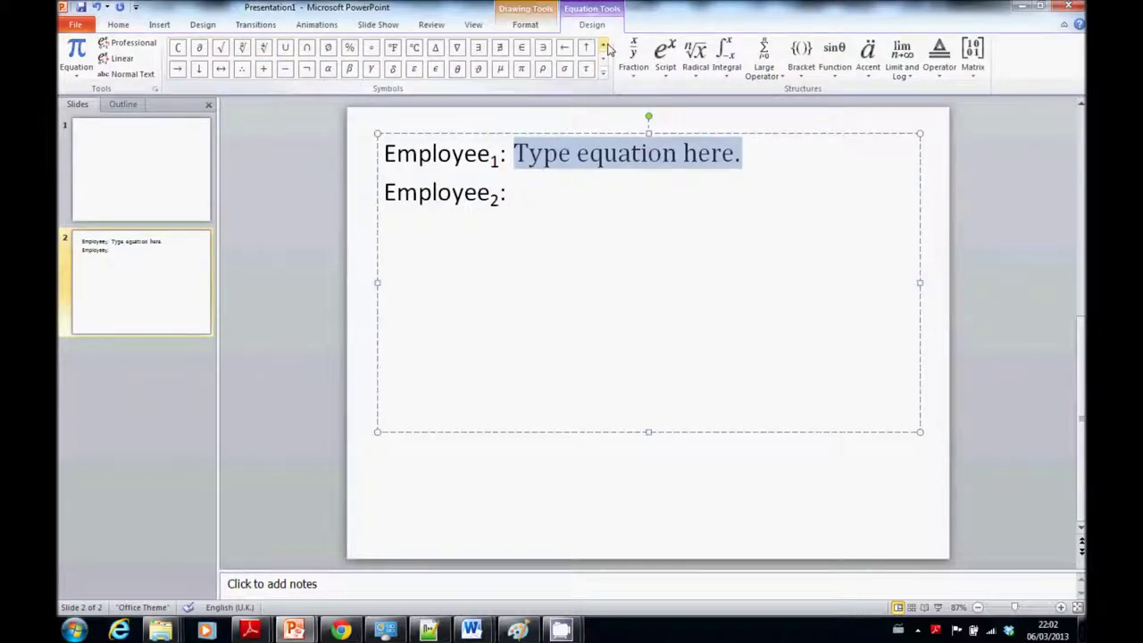
{"action": "left_click", "coordinate": [604, 47]}
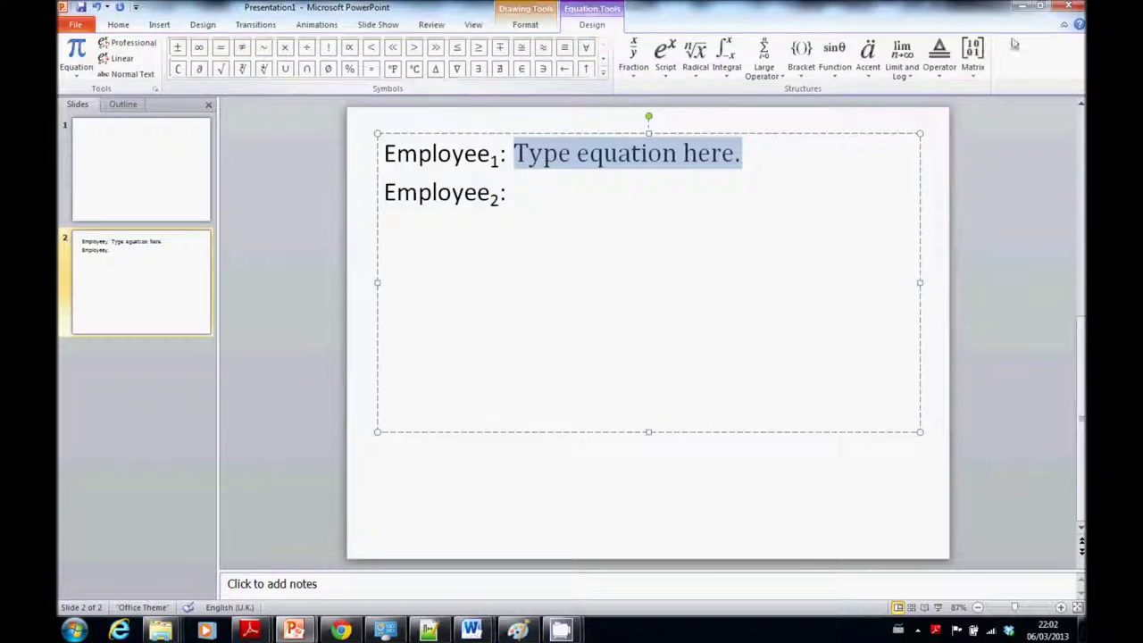
{"action": "left_click", "coordinate": [929, 77]}
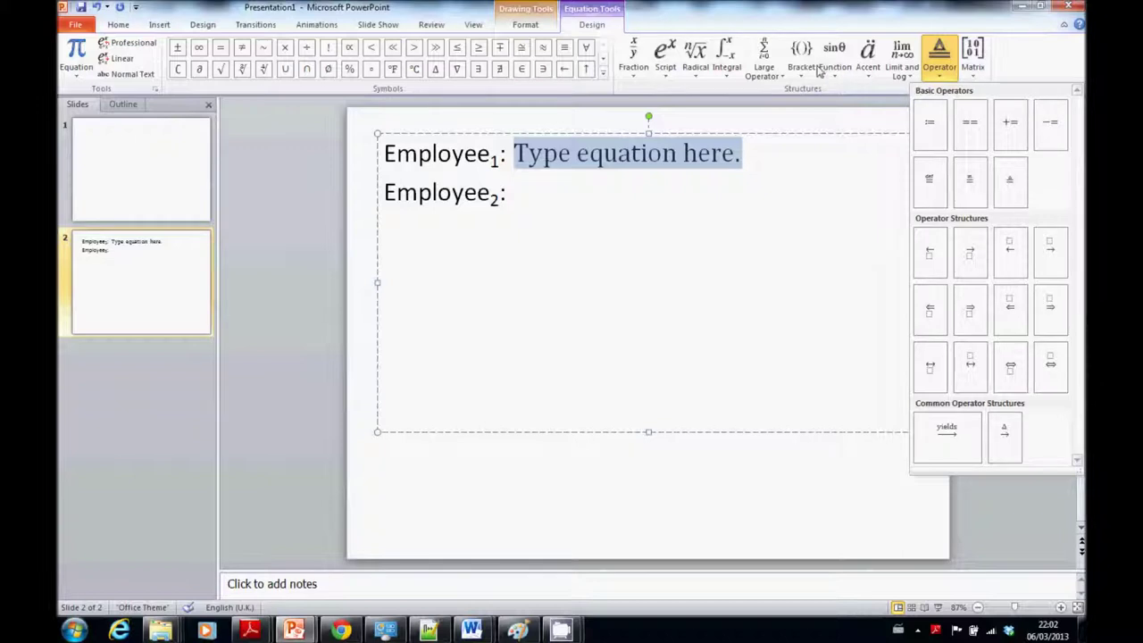
{"action": "left_click", "coordinate": [766, 64]}
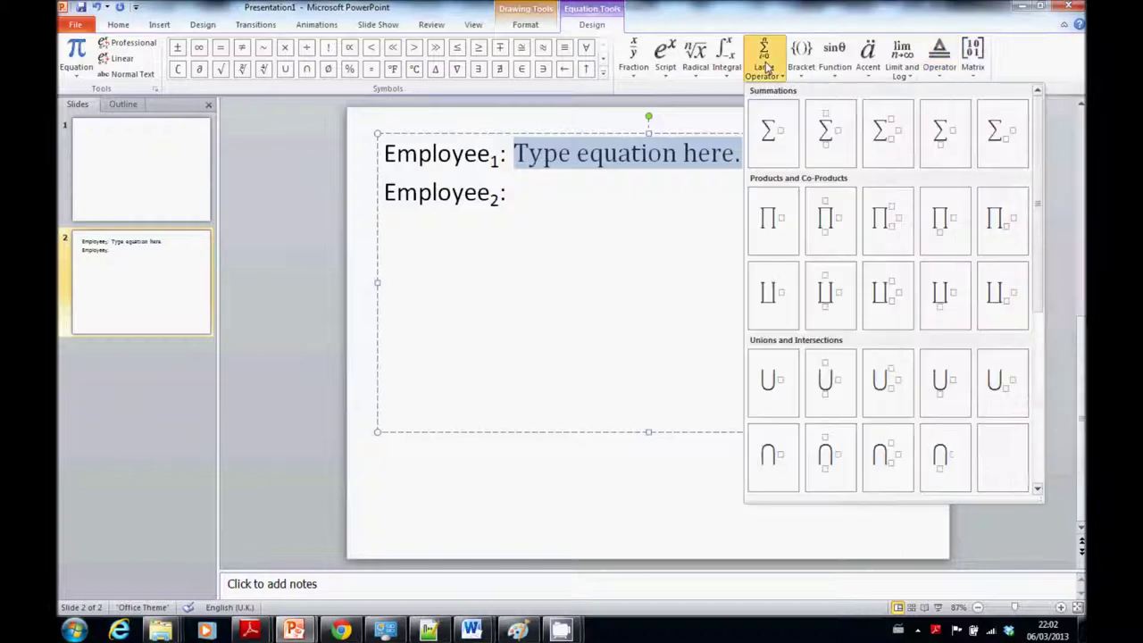
{"action": "key", "text": "Escape"}
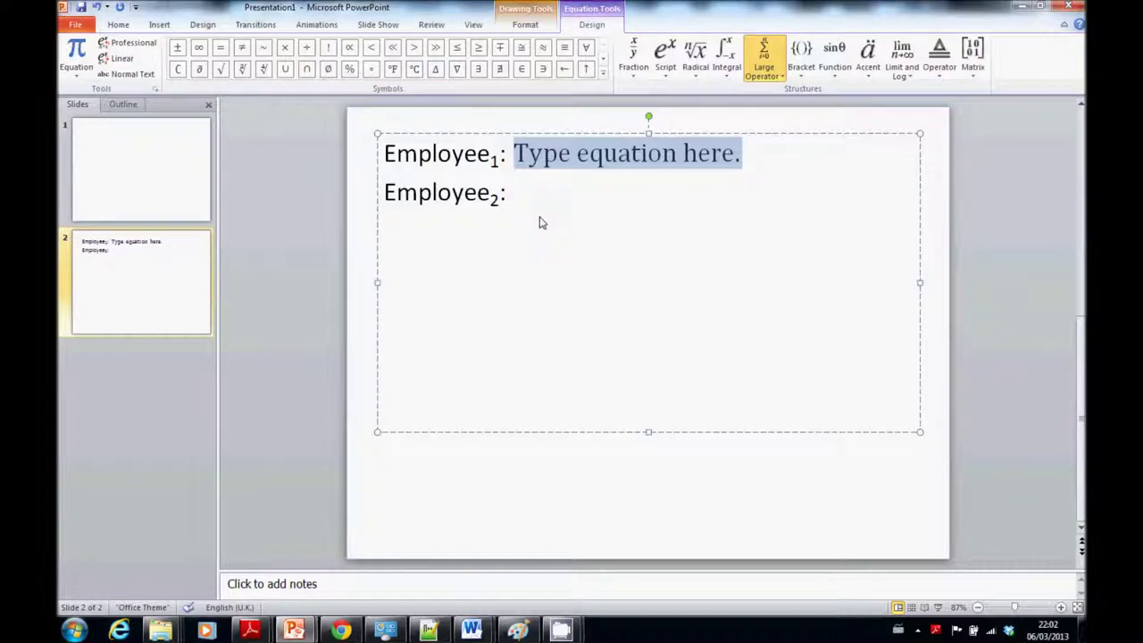
- Insert the product ∏ operator with an empty box into the Employee1 equation
{"action": "left_click", "coordinate": [764, 62]}
{"action": "left_click", "coordinate": [765, 225]}
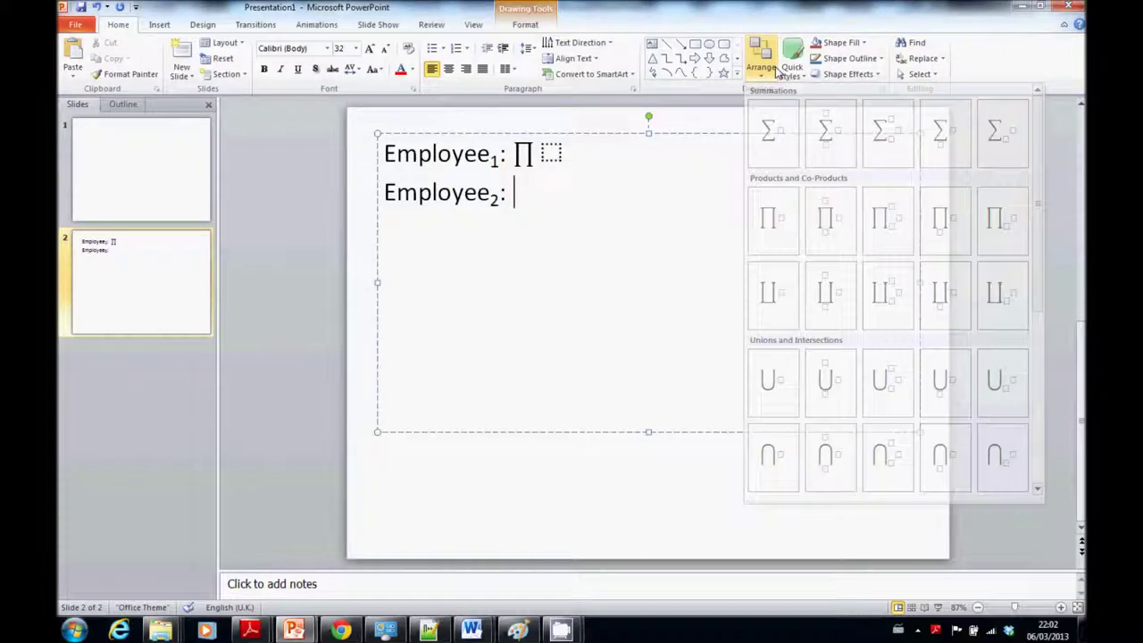
{"action": "left_click", "coordinate": [551, 157]}
- Copy the ∏ equation and paste it after 'Employee2:'
{"action": "left_click", "coordinate": [585, 160]}
{"action": "left_click_drag", "start_coordinate": [584, 160], "coordinate": [516, 155]}
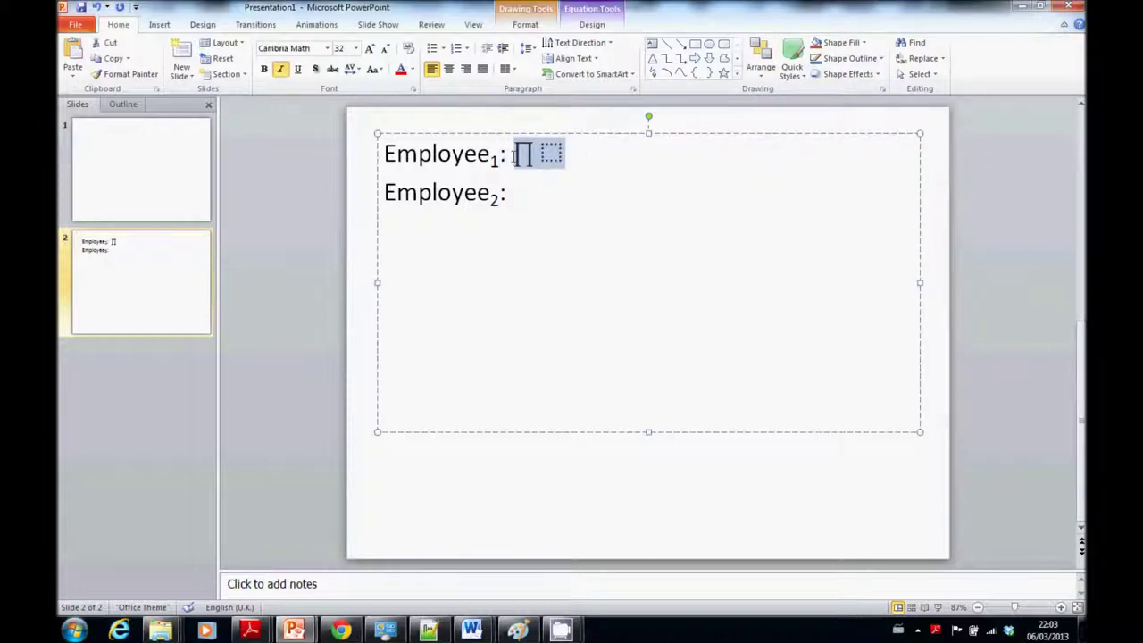
{"action": "key", "text": "ctrl+c"}
{"action": "left_click", "coordinate": [522, 192]}
{"action": "key", "text": "ctrl+v"}
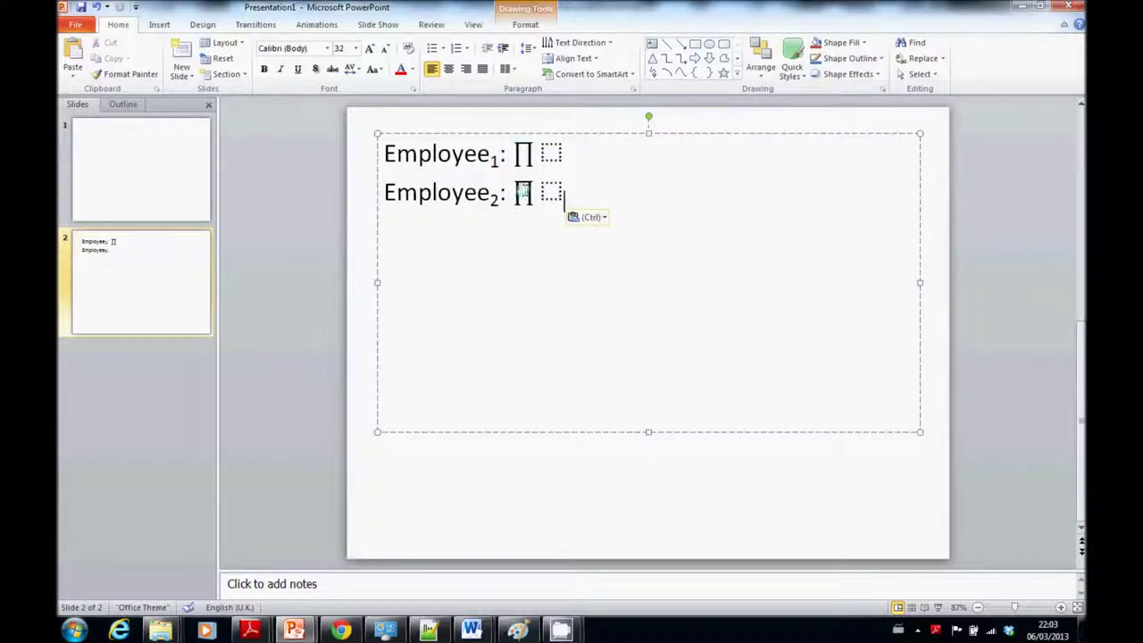
- Move the caret past the first line's ∏ placeholder to continue typing after it
{"action": "left_click", "coordinate": [554, 154]}
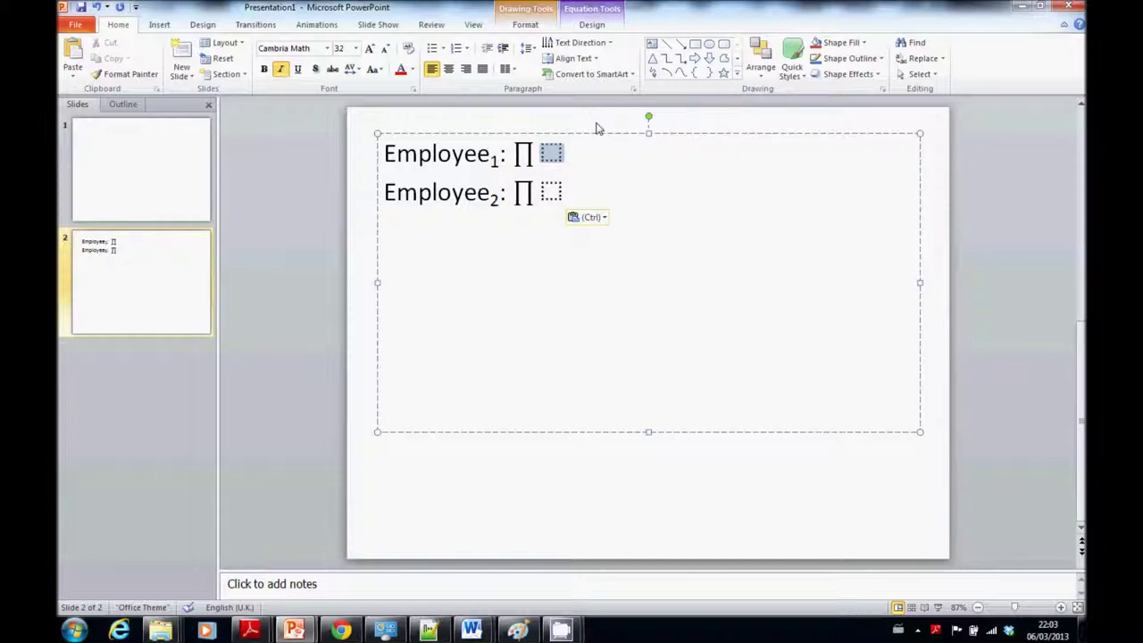
{"action": "key", "text": "Right"}
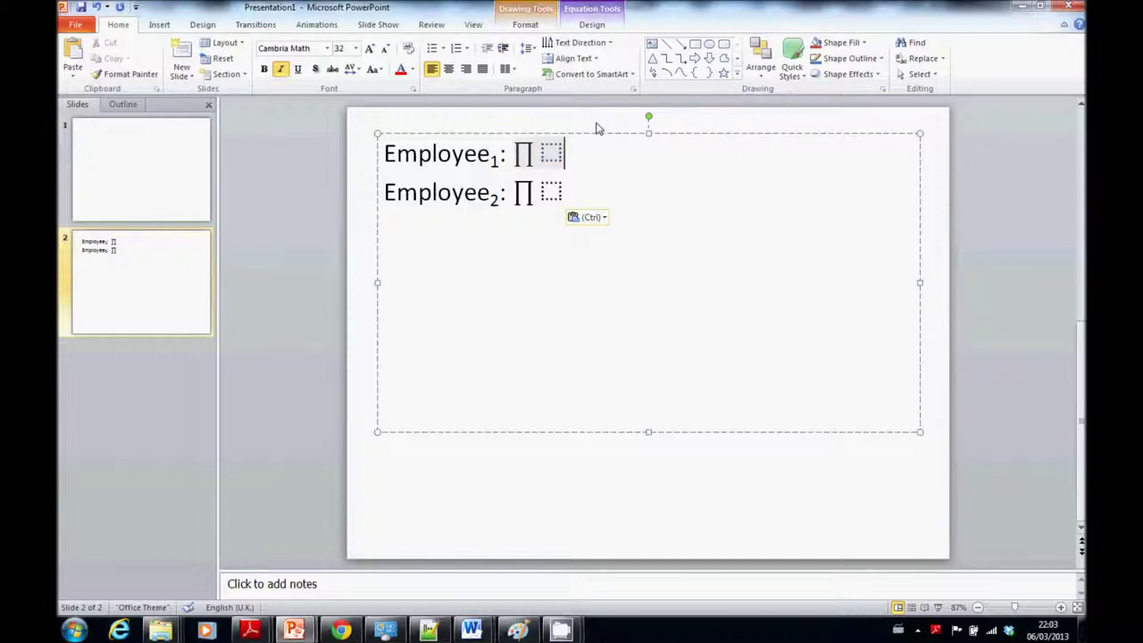
{"action": "key", "text": "Right"}
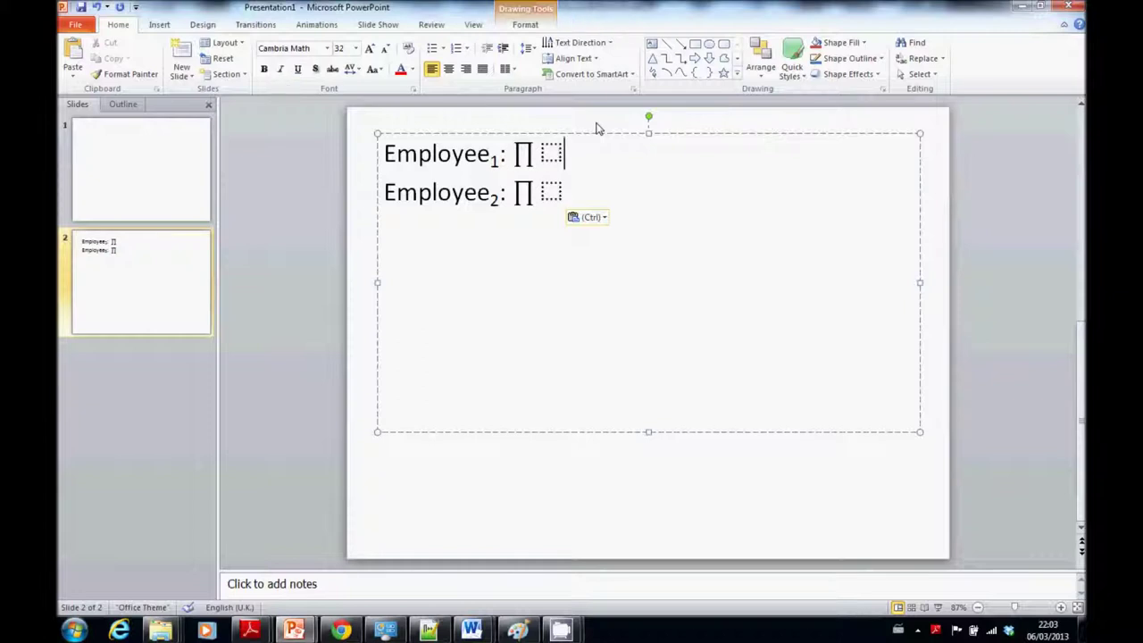
- Type 'NIN, fname, lname, address, DOB, deptNo (Employee)' after the first ∏, fixing typos
{"action": "type", "text": "N"}
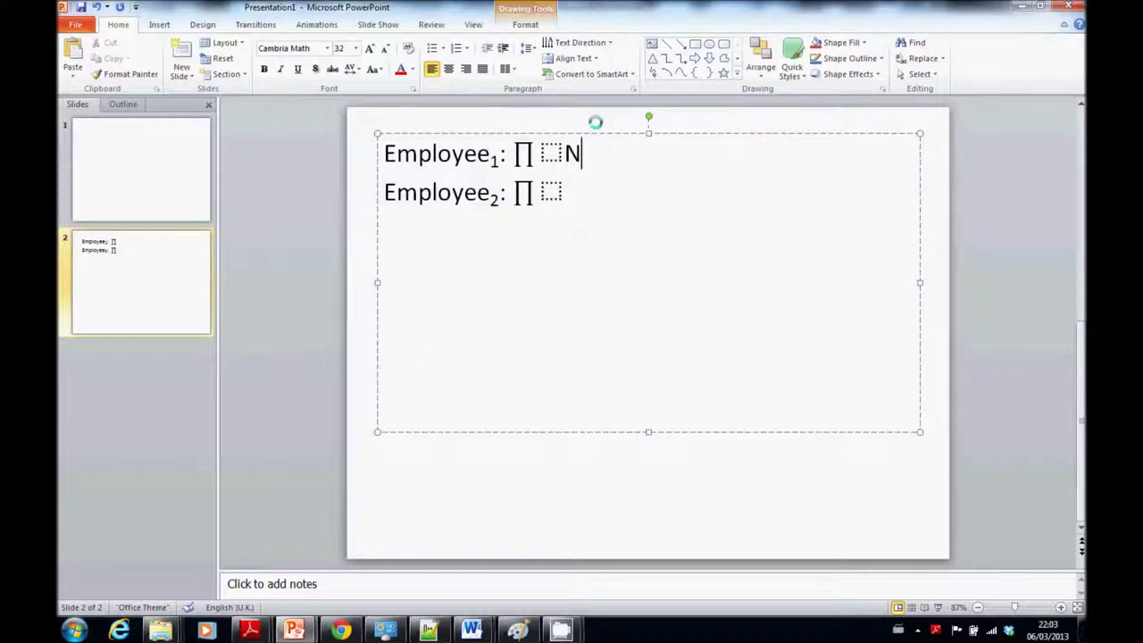
{"action": "type", "text": "IN, fname"}
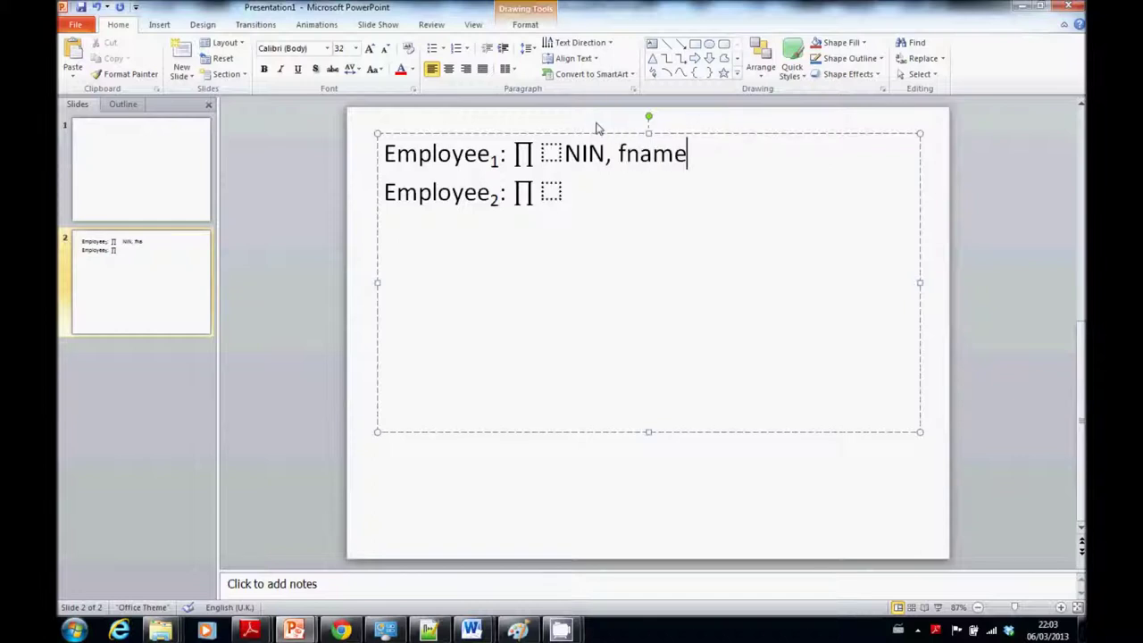
{"action": "type", "text": ", lname, "}
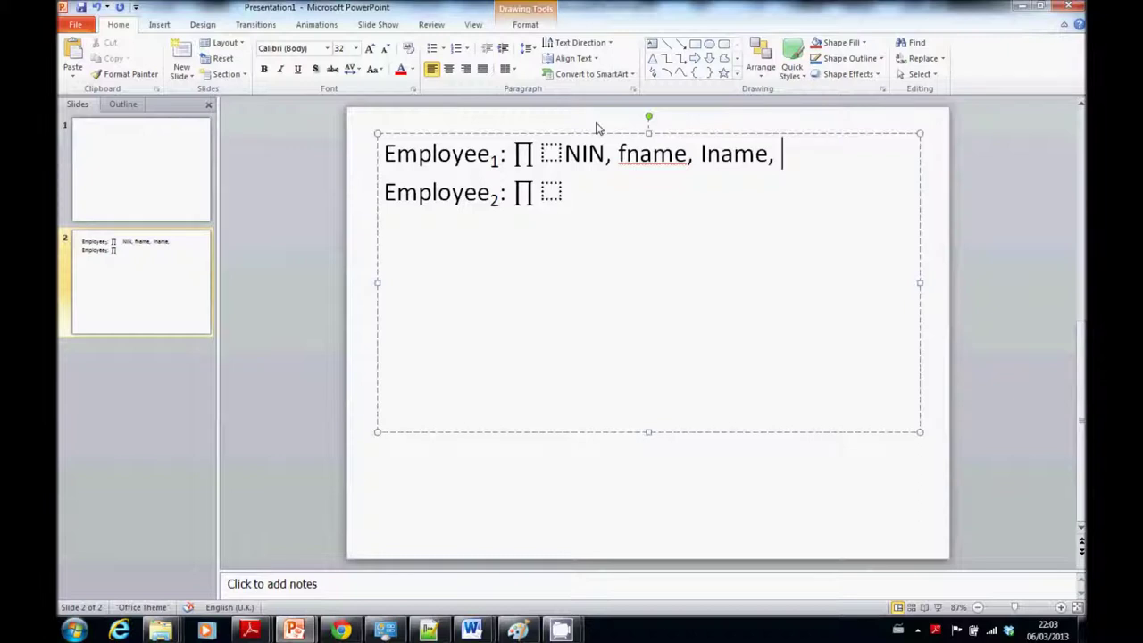
{"action": "type", "text": "addre"}
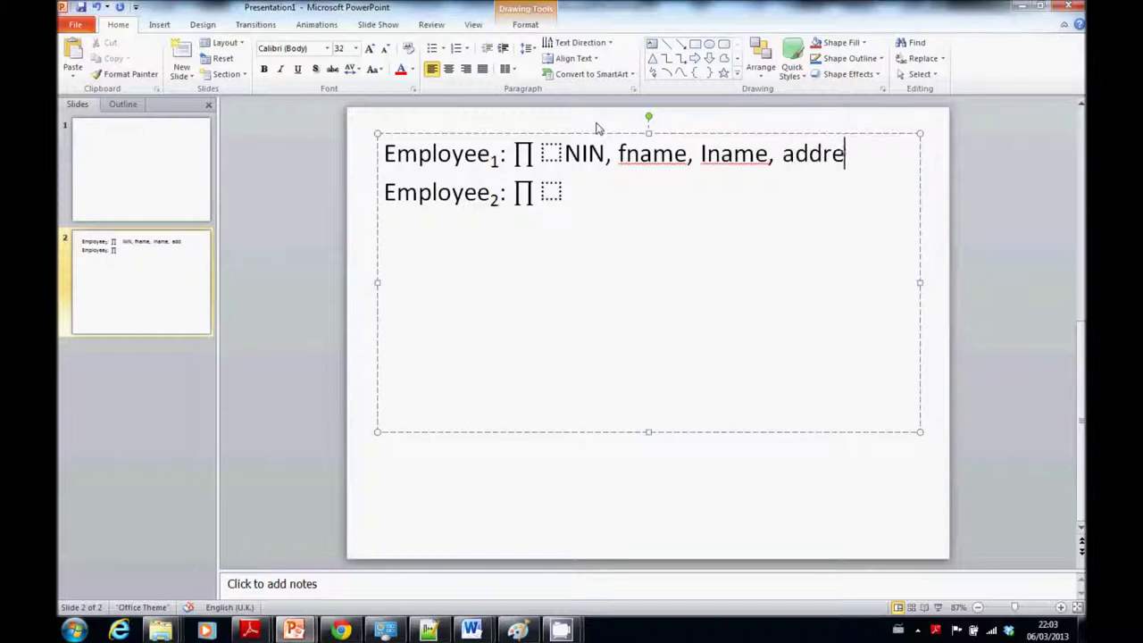
{"action": "type", "text": "ss, DOB, "}
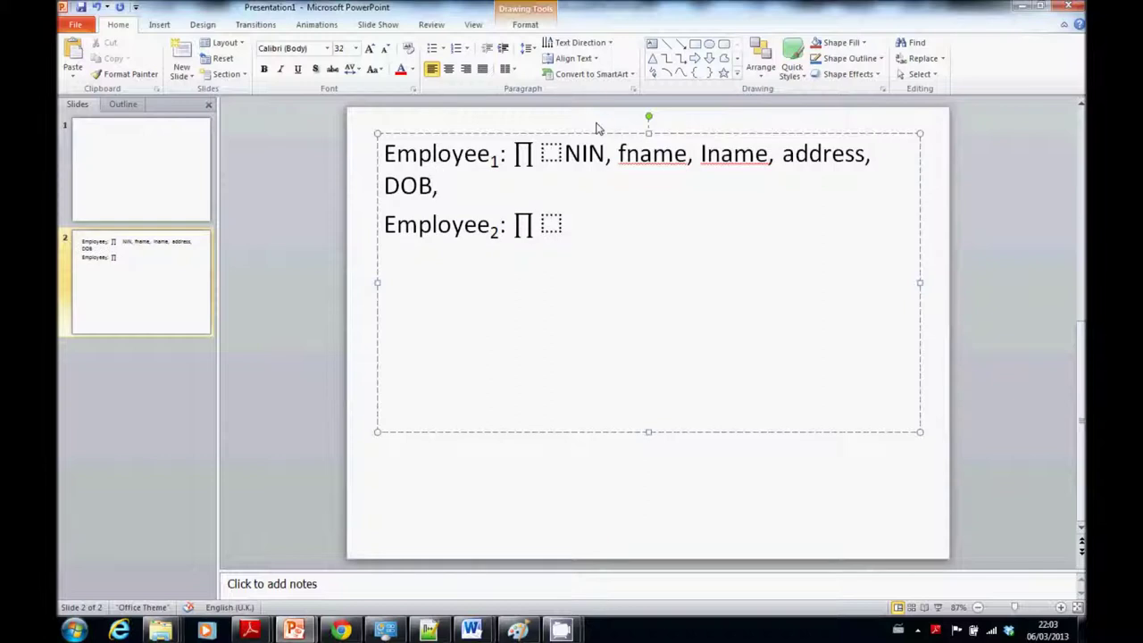
{"action": "type", "text": "D"}
{"action": "key", "text": "BackSpace"}
{"action": "type", "text": "e"}
{"action": "key", "text": "BackSpace"}
{"action": "type", "text": "deptNo"}
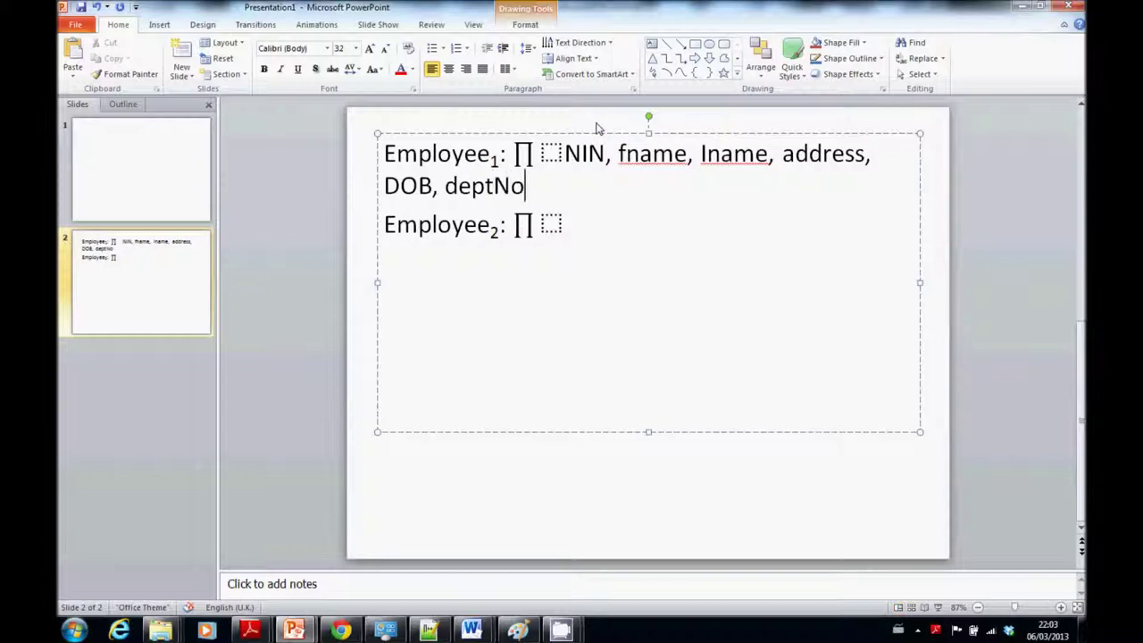
{"action": "type", "text": " (EM"}
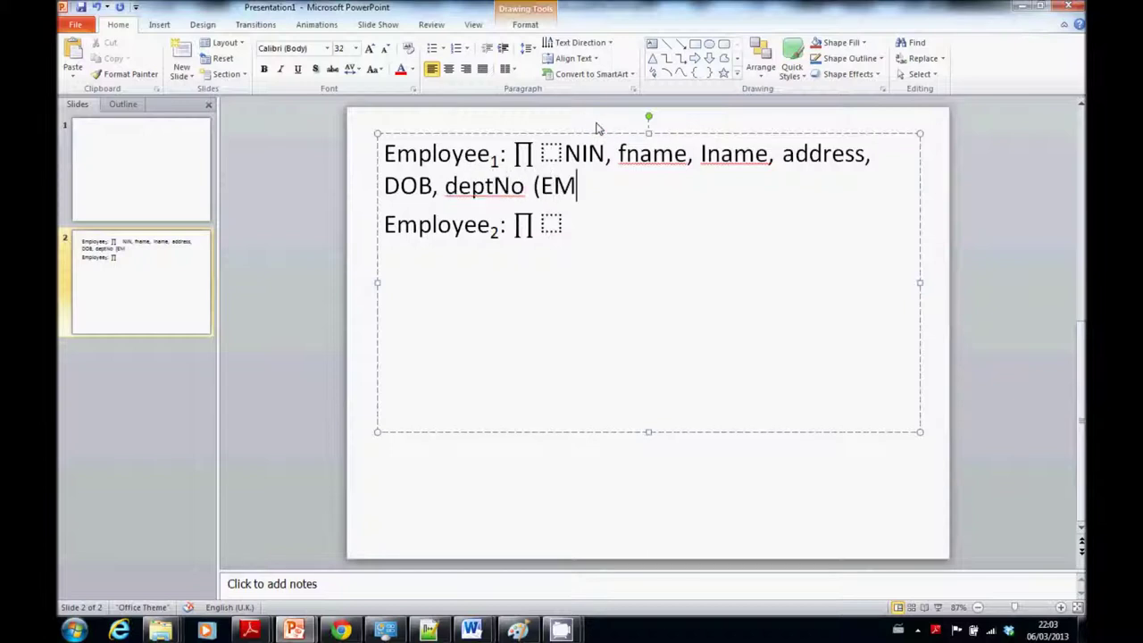
{"action": "key", "text": "BackSpace"}
{"action": "type", "text": "mployee)"}
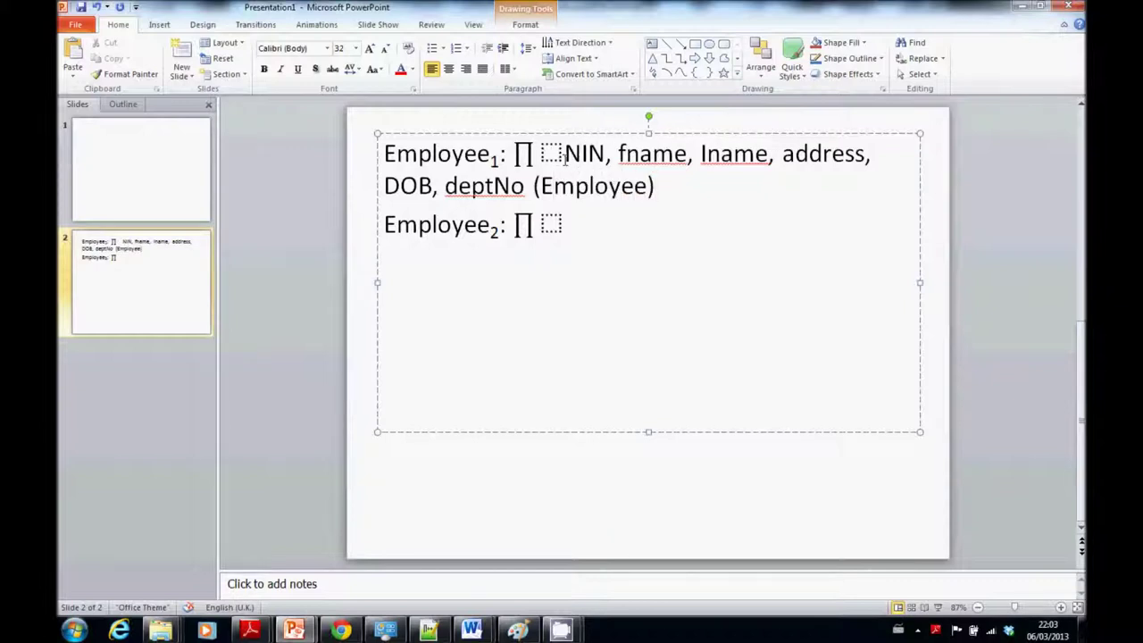
{"action": "left_click_drag", "start_coordinate": [562, 154], "coordinate": [658, 189]}
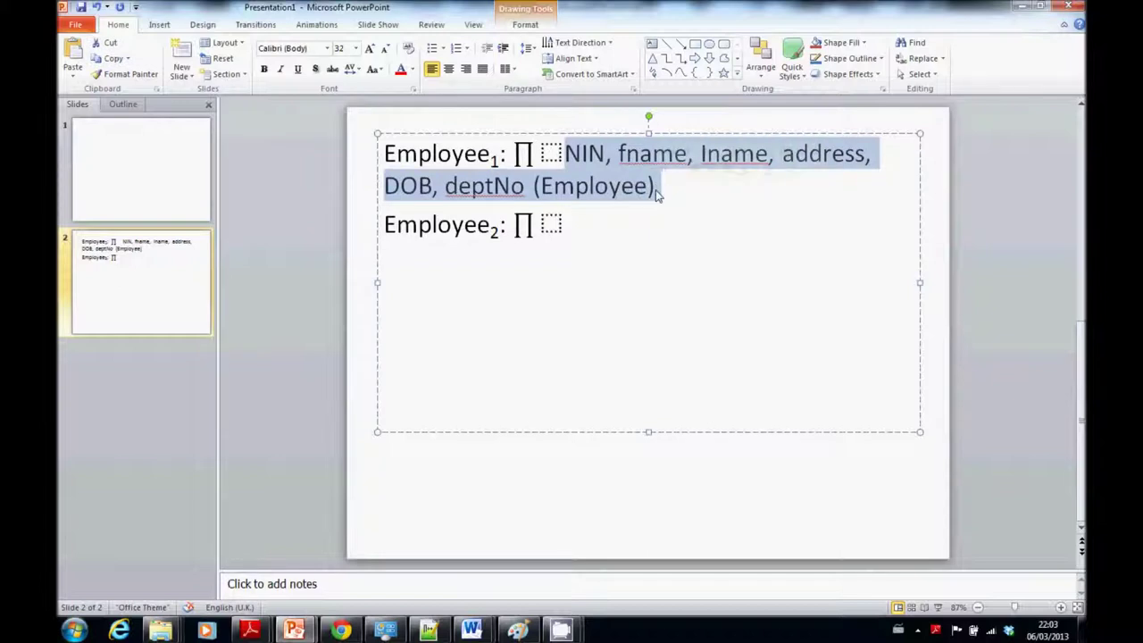
- Make the Employee1 attribute list subscript
{"action": "key", "text": "Left"}
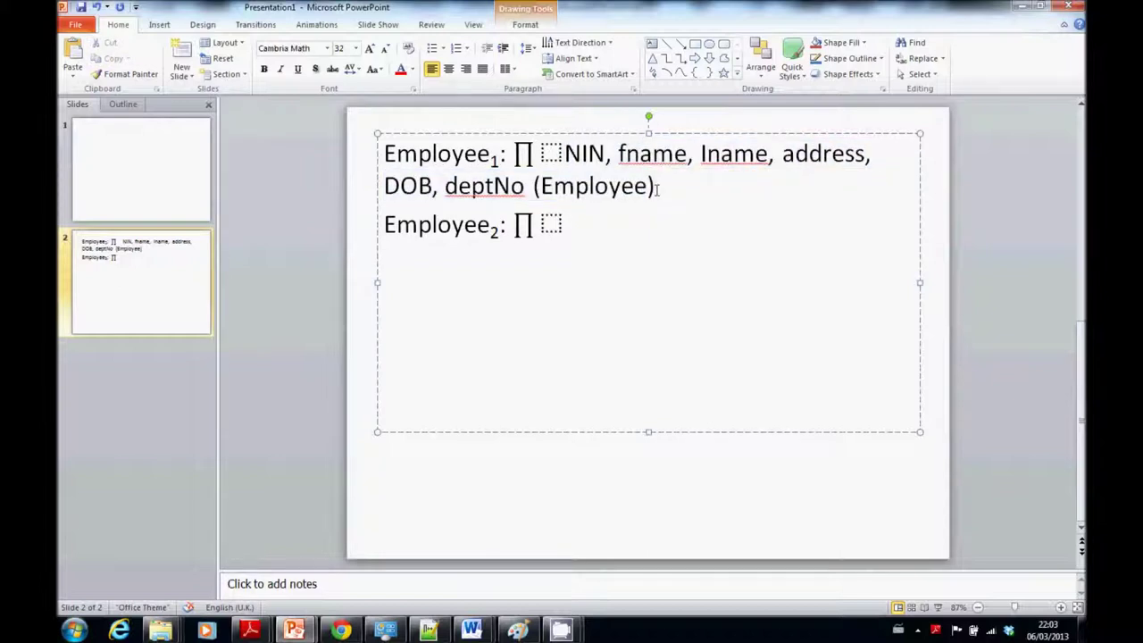
{"action": "left_click_drag", "start_coordinate": [564, 154], "coordinate": [518, 185]}
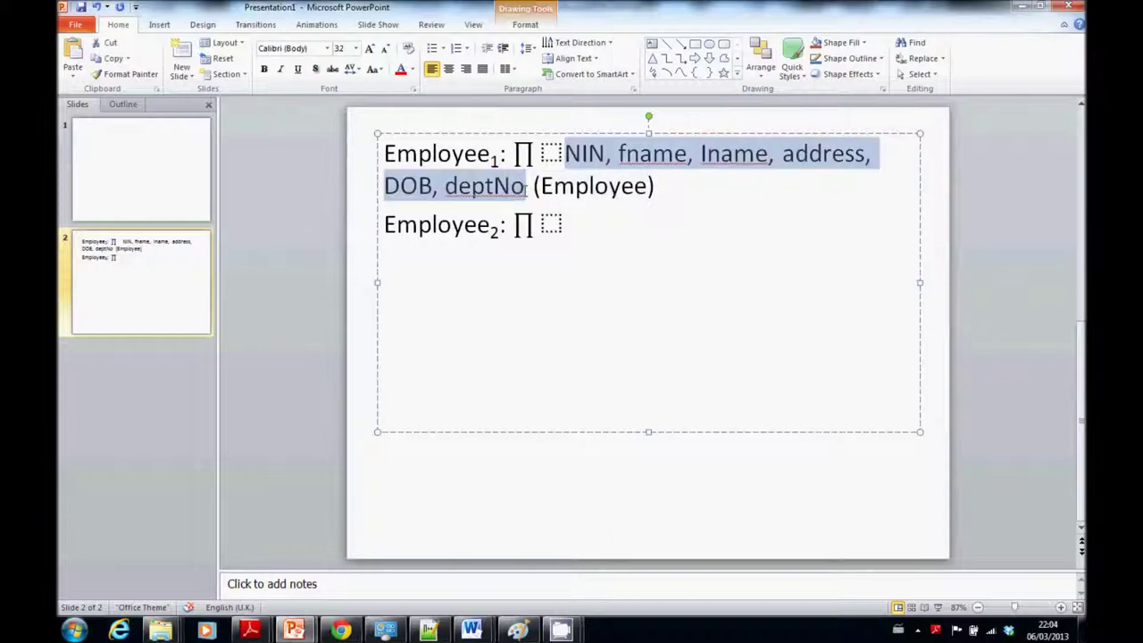
{"action": "key", "text": "ctrl+equal"}
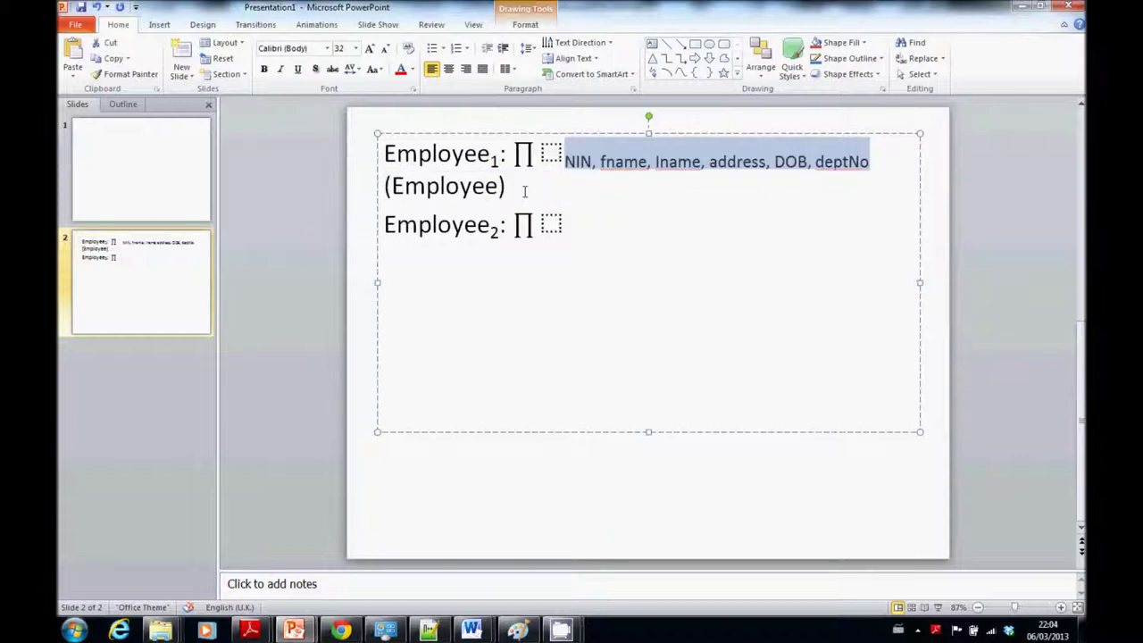
- Widen and shift the text box so the whole Employee1 expression fits on one line
{"action": "left_click_drag", "start_coordinate": [377, 283], "coordinate": [330, 283]}
{"action": "left_click_drag", "start_coordinate": [921, 283], "coordinate": [985, 282]}
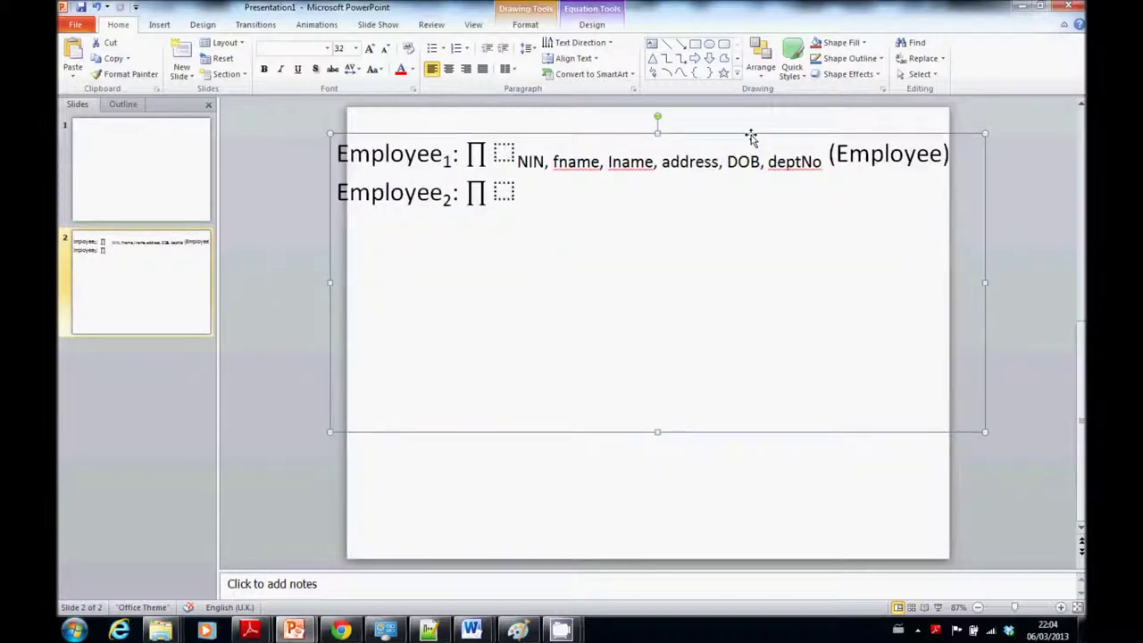
{"action": "left_click_drag", "start_coordinate": [751, 137], "coordinate": [760, 133]}
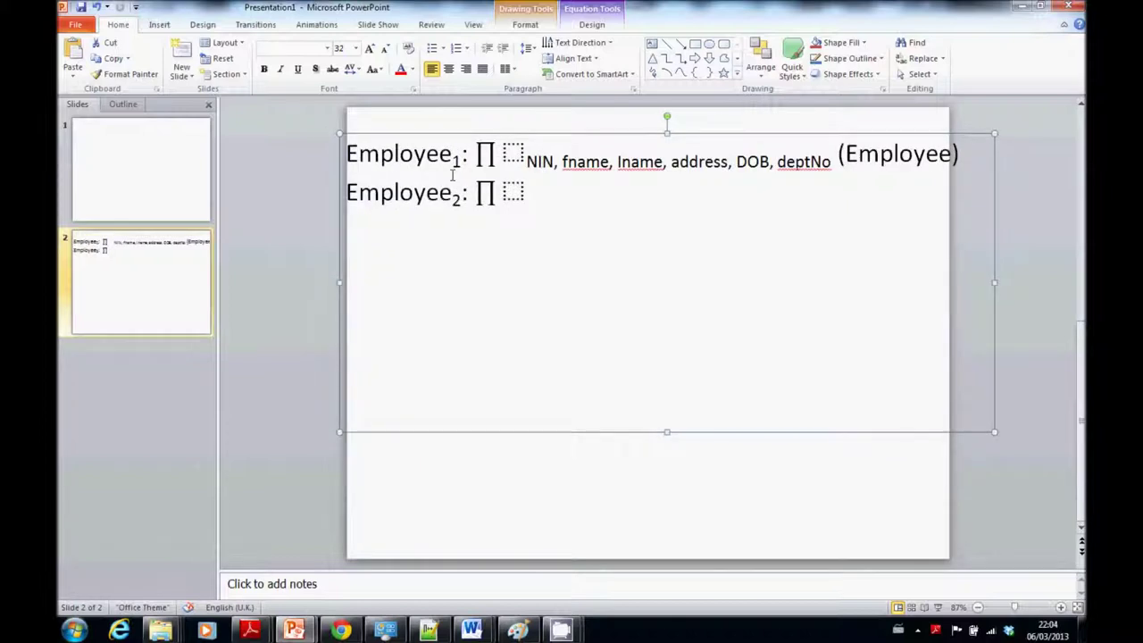
{"action": "left_click_drag", "start_coordinate": [349, 156], "coordinate": [730, 162]}
{"action": "left_click_drag", "start_coordinate": [880, 174], "coordinate": [965, 162]}
- Set the Employee1 line, then the Employee2 line, to 24 pt font size
{"action": "left_click", "coordinate": [355, 49]}
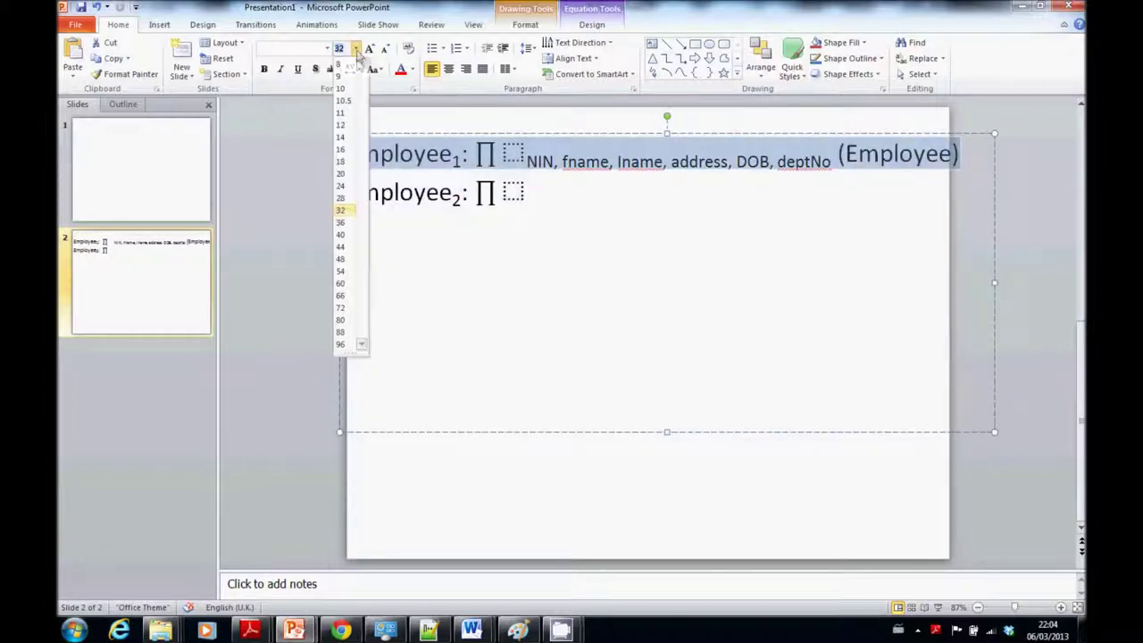
{"action": "left_click", "coordinate": [345, 188]}
{"action": "left_click", "coordinate": [520, 185]}
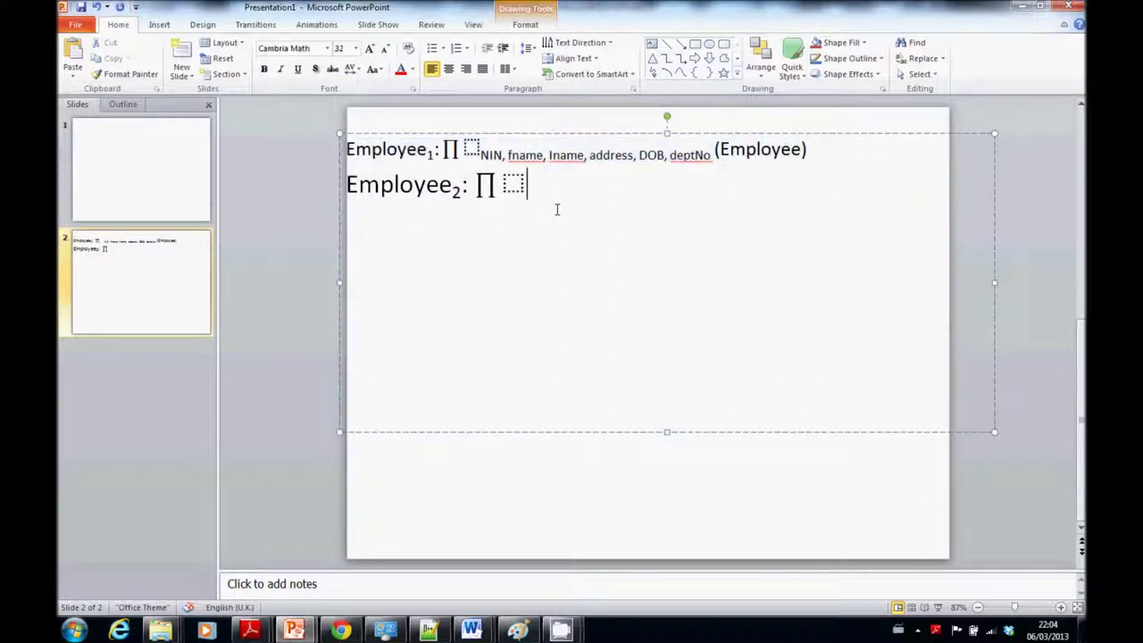
{"action": "triple_click", "coordinate": [369, 198]}
{"action": "left_click", "coordinate": [355, 48]}
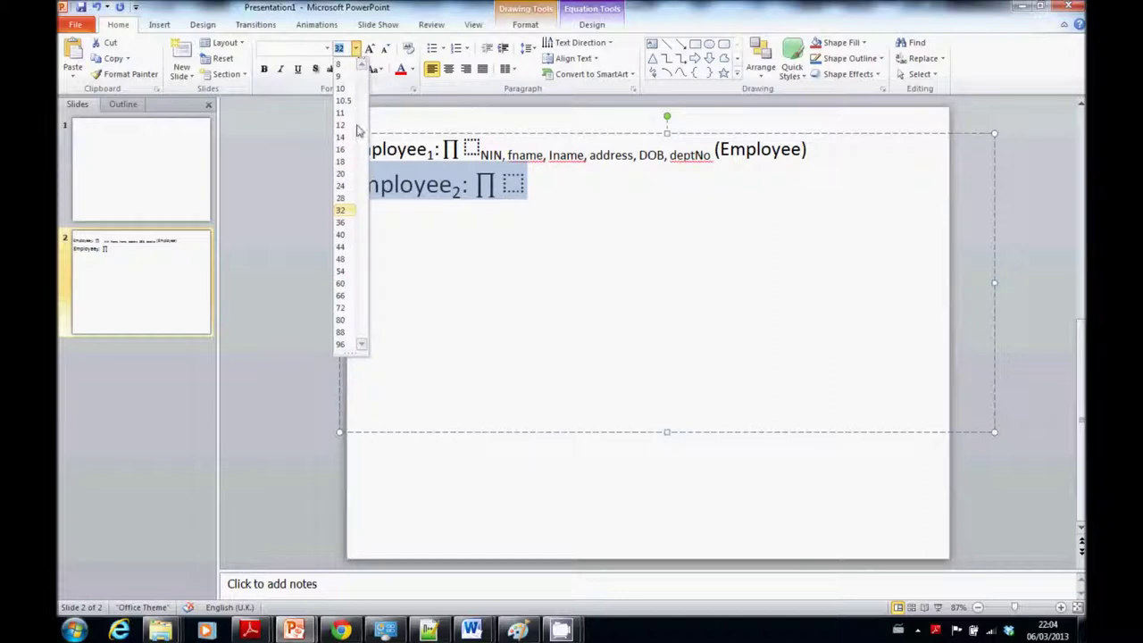
{"action": "left_click", "coordinate": [340, 186]}
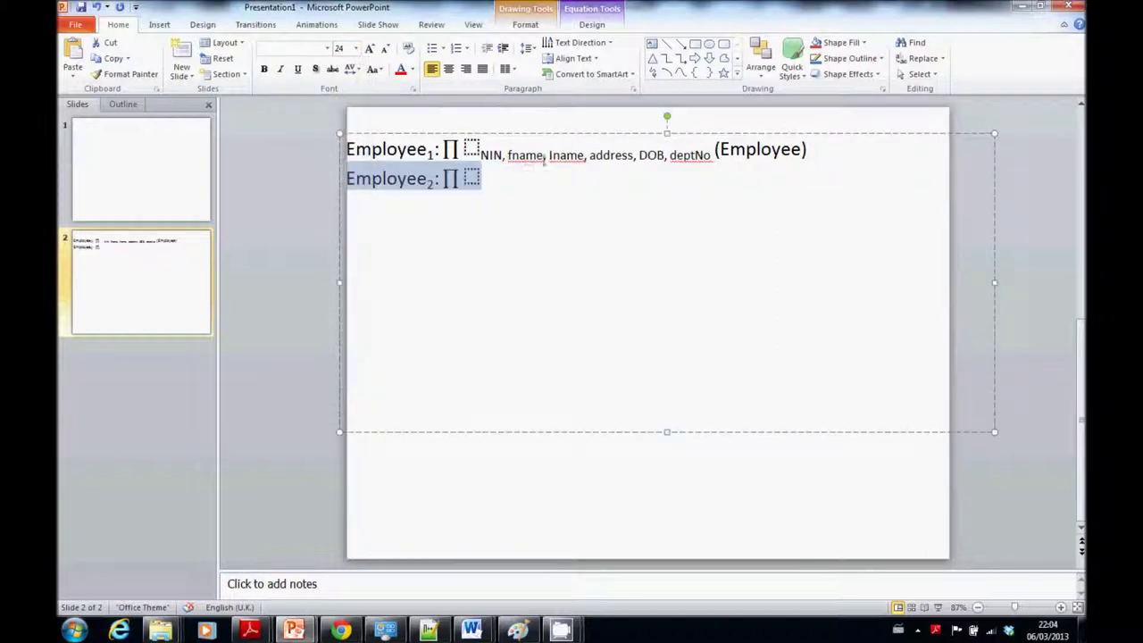
{"action": "left_click", "coordinate": [523, 185]}
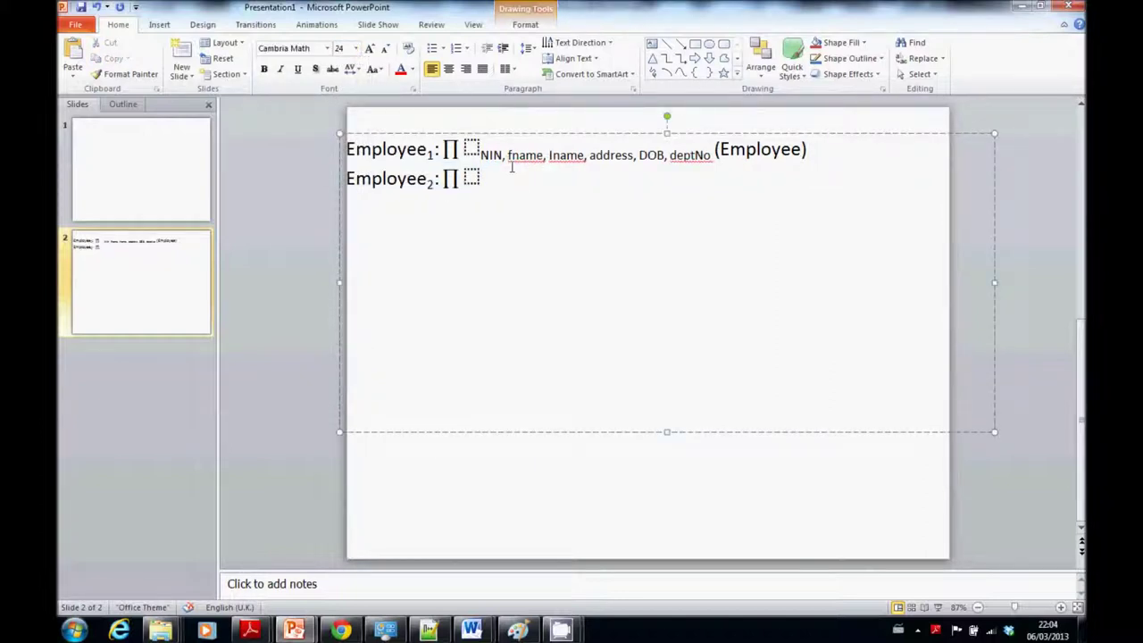
{"action": "left_click", "coordinate": [473, 148]}
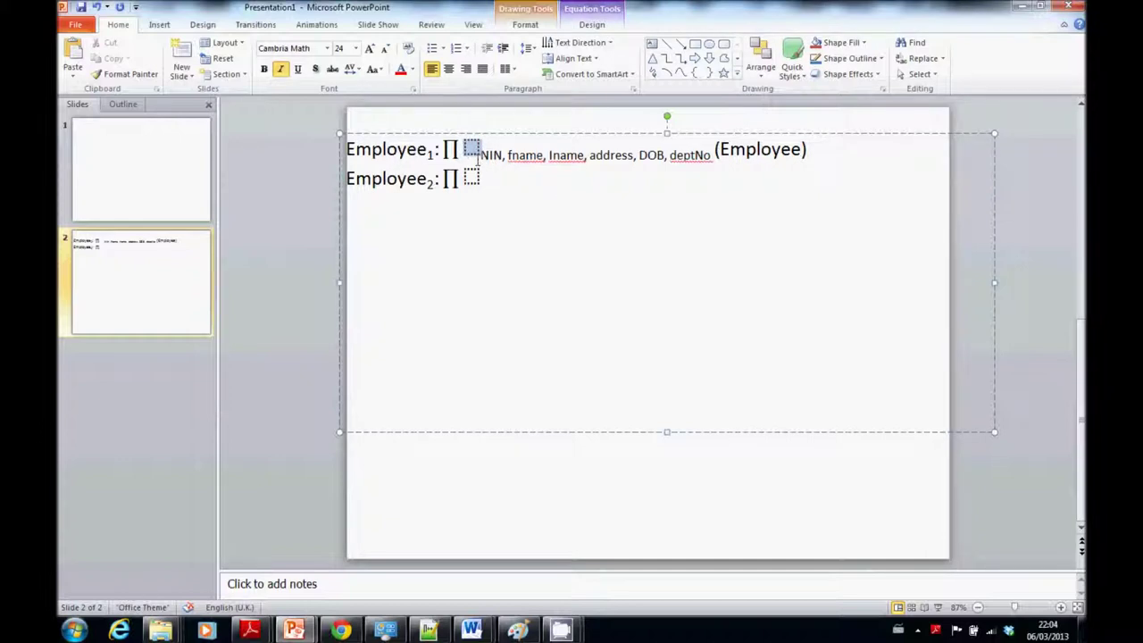
{"action": "left_click", "coordinate": [532, 492]}
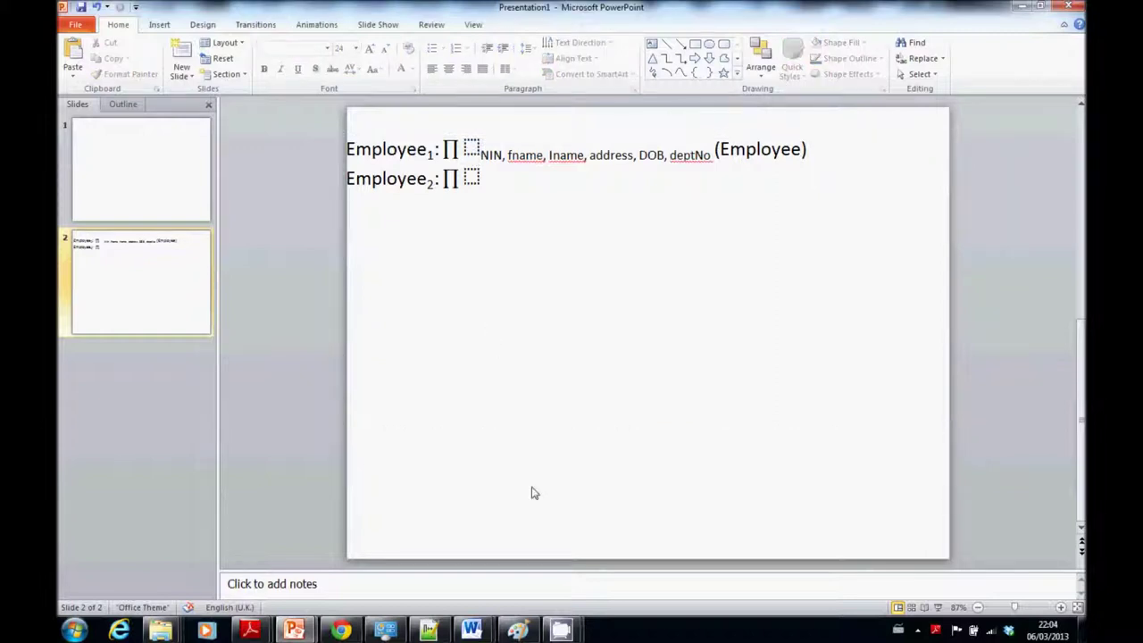
{"action": "left_click", "coordinate": [937, 607]}
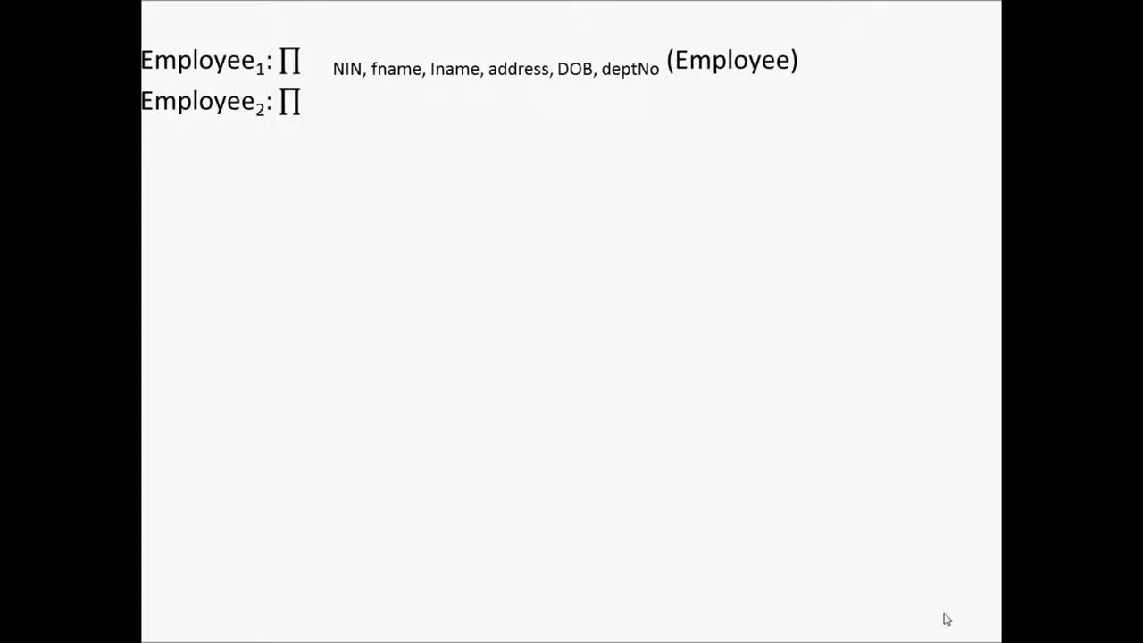
{"action": "left_click", "coordinate": [680, 479]}
{"action": "left_click", "coordinate": [681, 479]}
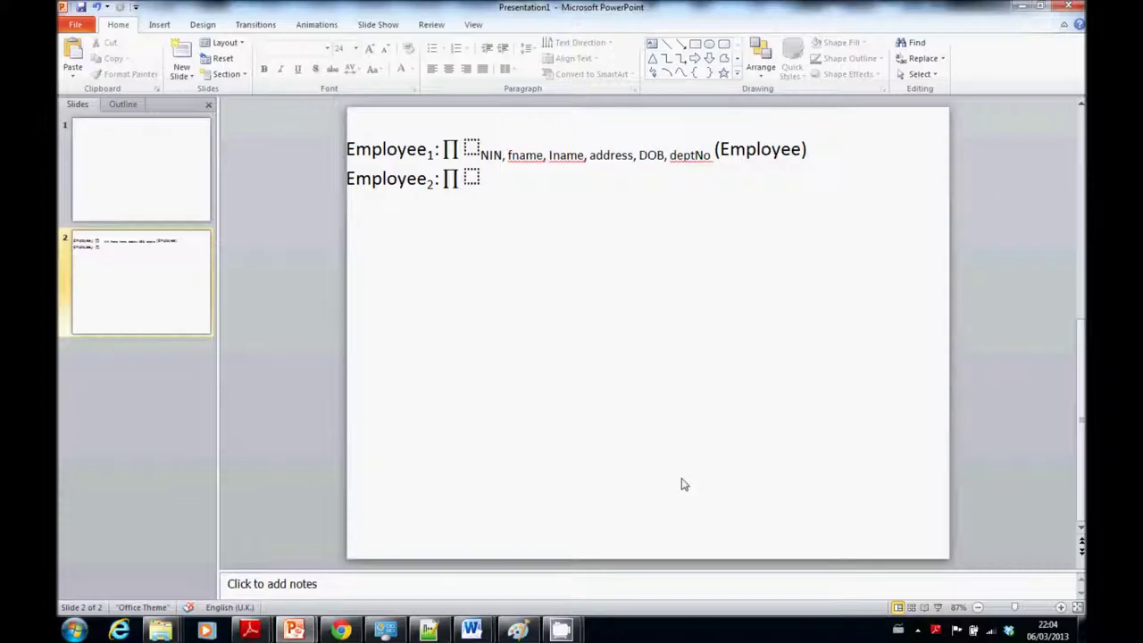
{"action": "left_click", "coordinate": [471, 178]}
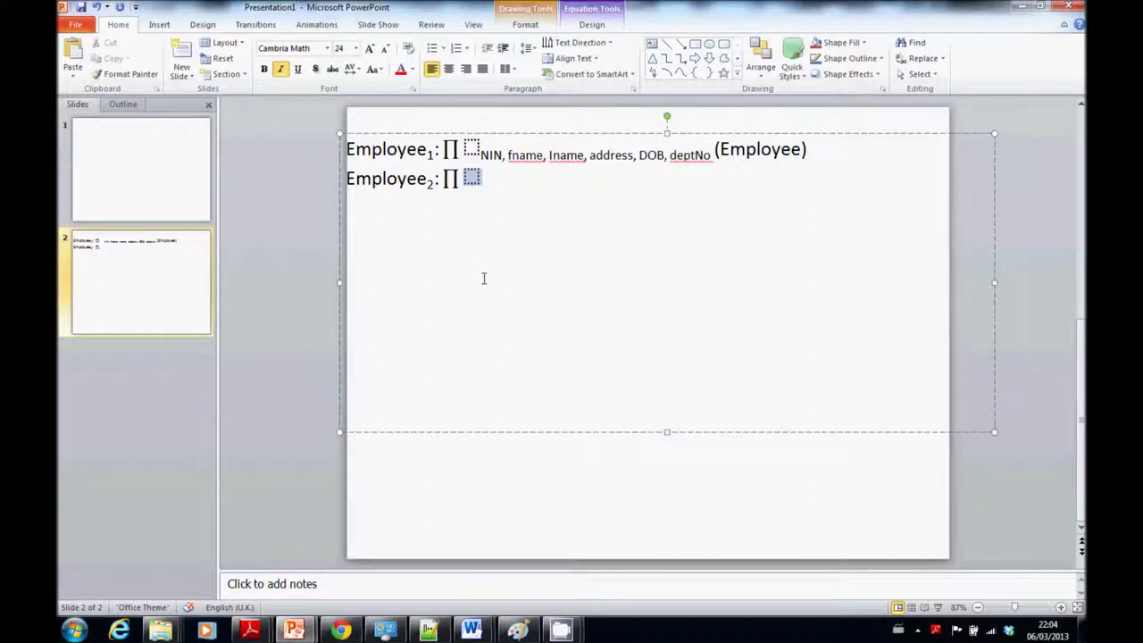
- Type the subscript attributes 'NIN, Salary, taxCode' after Employee2's ∏, removing stray characters
{"action": "left_click", "coordinate": [492, 183]}
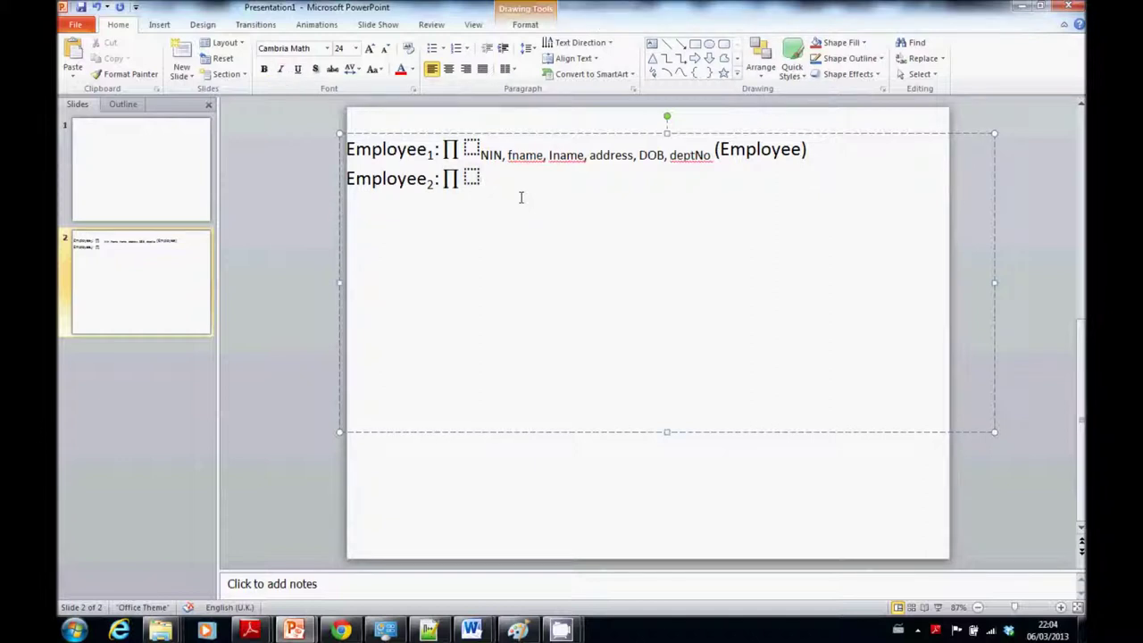
{"action": "type", "text": "s"}
{"action": "key", "text": "BackSpace"}
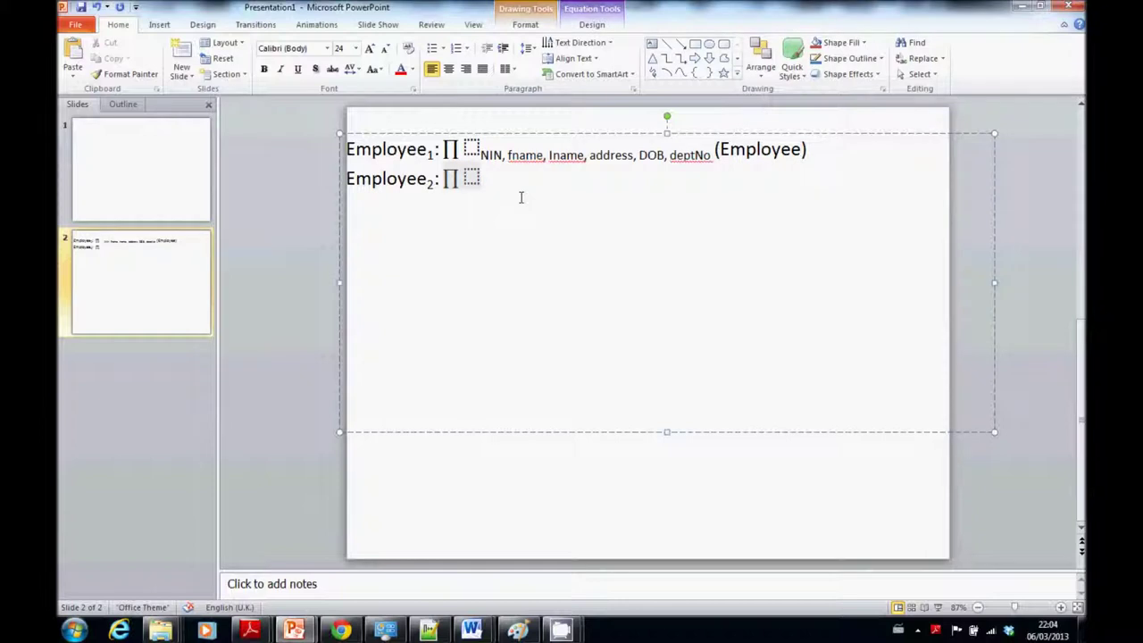
{"action": "type", "text": "sdsd"}
{"action": "key", "text": "BackSpace"}
{"action": "key", "text": "BackSpace"}
{"action": "key", "text": "BackSpace"}
{"action": "key", "text": "BackSpace"}
{"action": "type", "text": "ssds"}
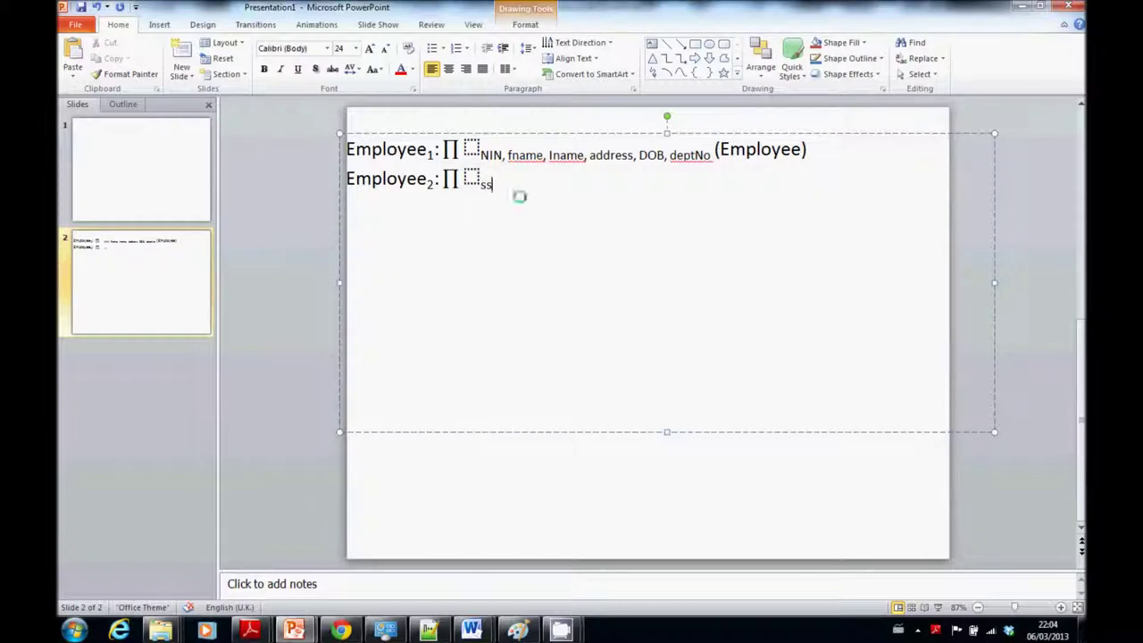
{"action": "key", "text": "BackSpace"}
{"action": "key", "text": "BackSpace"}
{"action": "key", "text": "BackSpace"}
{"action": "key", "text": "BackSpace"}
{"action": "type", "text": "NIN"}
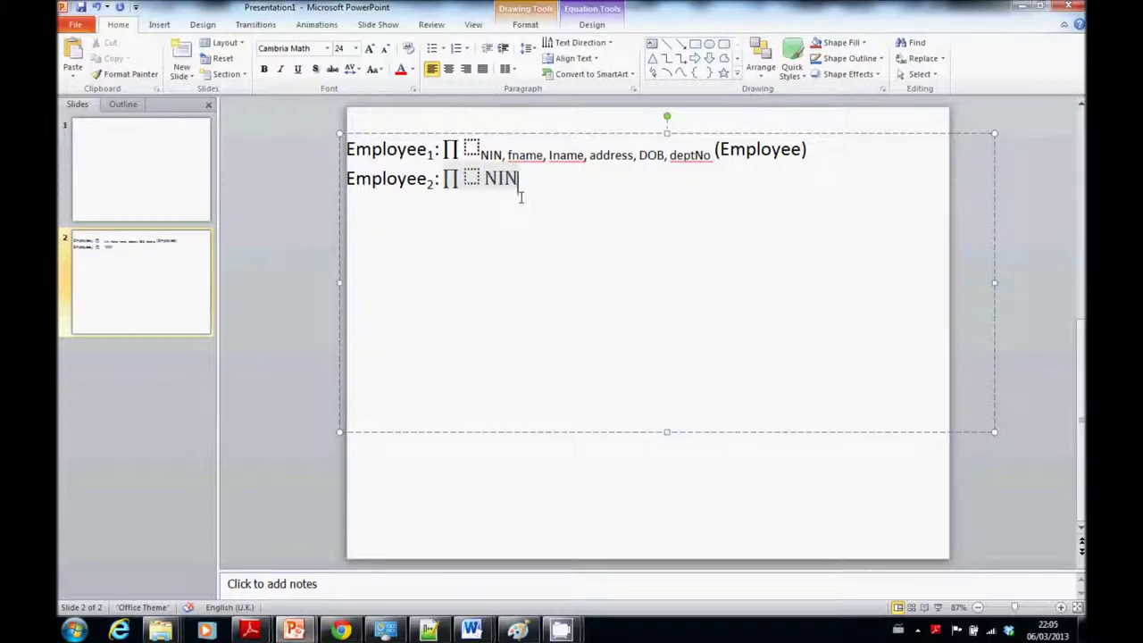
{"action": "key", "text": "BackSpace"}
{"action": "key", "text": "BackSpace"}
{"action": "key", "text": "BackSpace"}
{"action": "key", "text": "BackSpace"}
{"action": "type", "text": "NIN"}
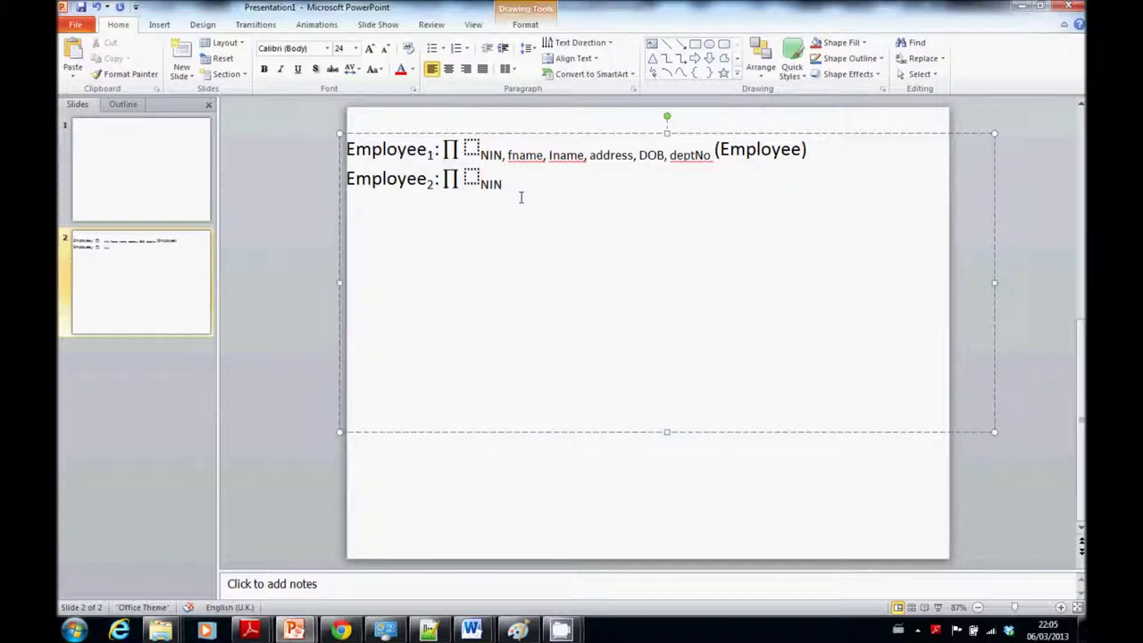
{"action": "type", "text": ", "}
{"action": "type", "text": "Salary"}
{"action": "type", "text": ","}
{"action": "type", "text": " taxC"}
{"action": "type", "text": "ode,"}
{"action": "key", "text": "BackSpace"}
{"action": "key", "text": "BackSpace"}
- Add '(Employee)' at normal size after the subscript and view the slide in Slide Show
{"action": "type", "text": "("}
{"action": "key", "text": "BackSpace"}
{"action": "key", "text": "BackSpace"}
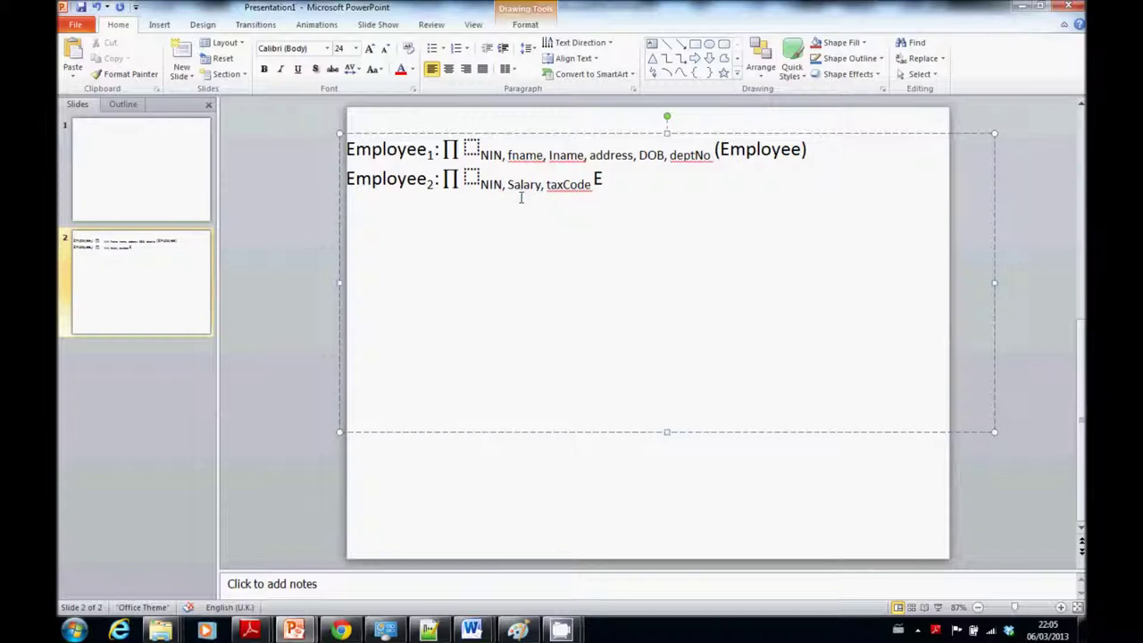
{"action": "key", "text": "Right"}
{"action": "type", "text": "(Employee)"}
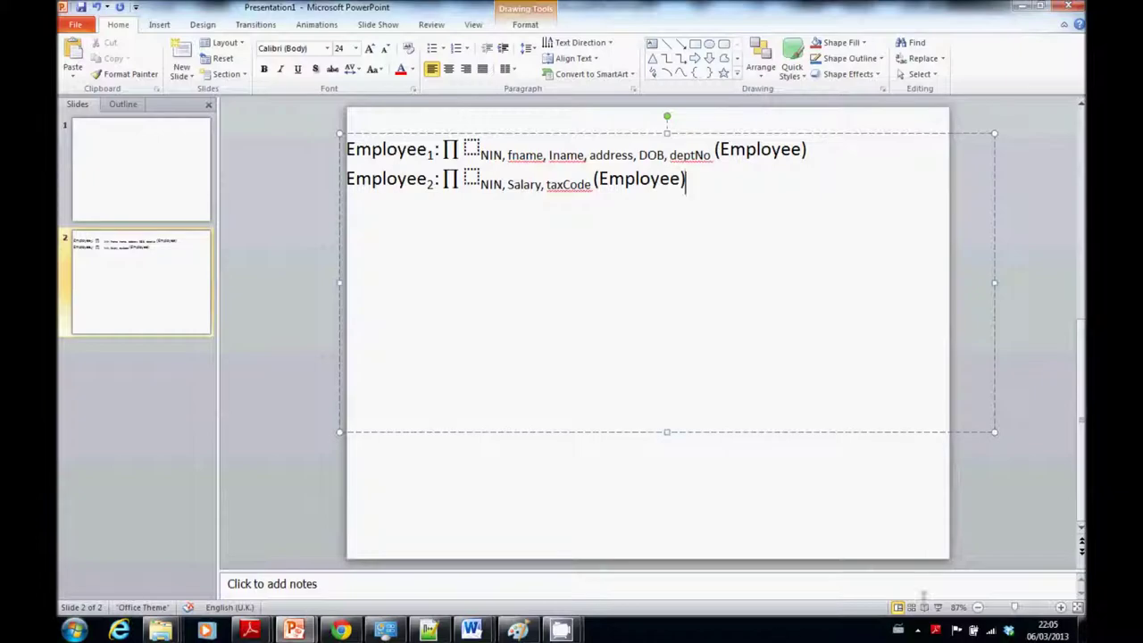
{"action": "left_click", "coordinate": [940, 609]}
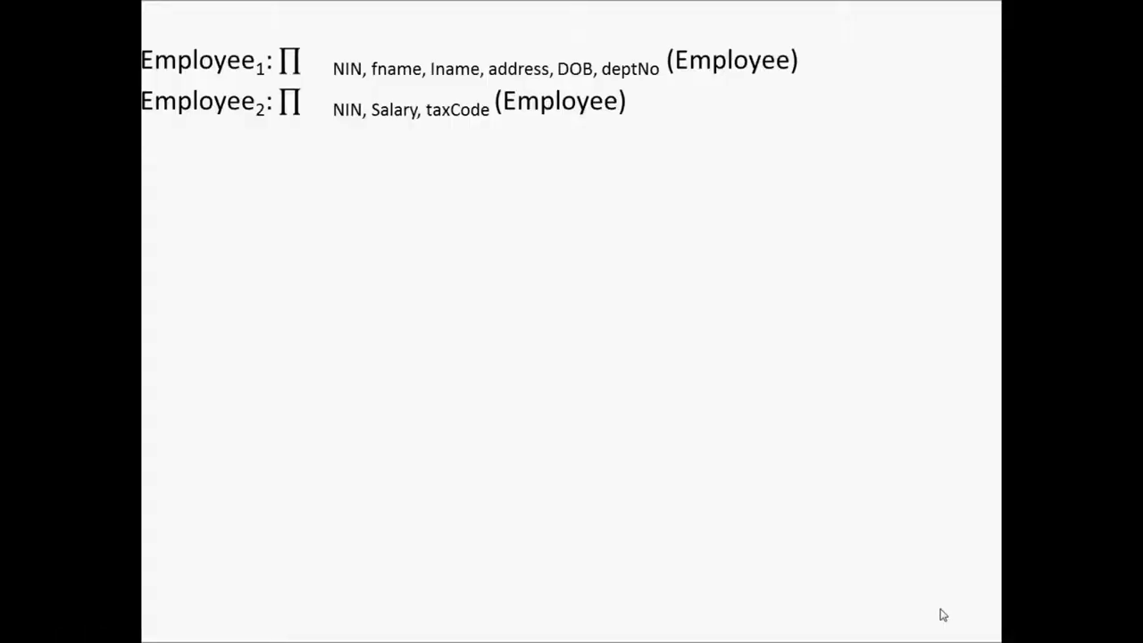